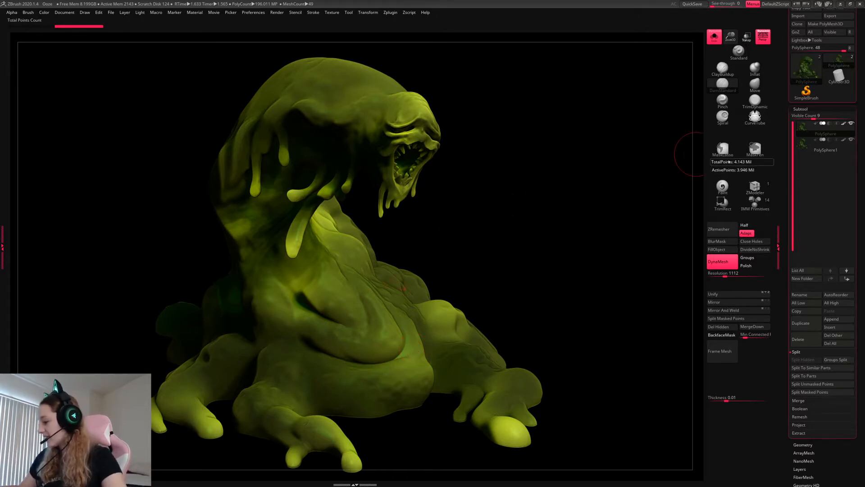
- Select the PolySphere1 subtool and lighten the document background from black to a plain mid grey
{"action": "left_click", "coordinate": [807, 149]}
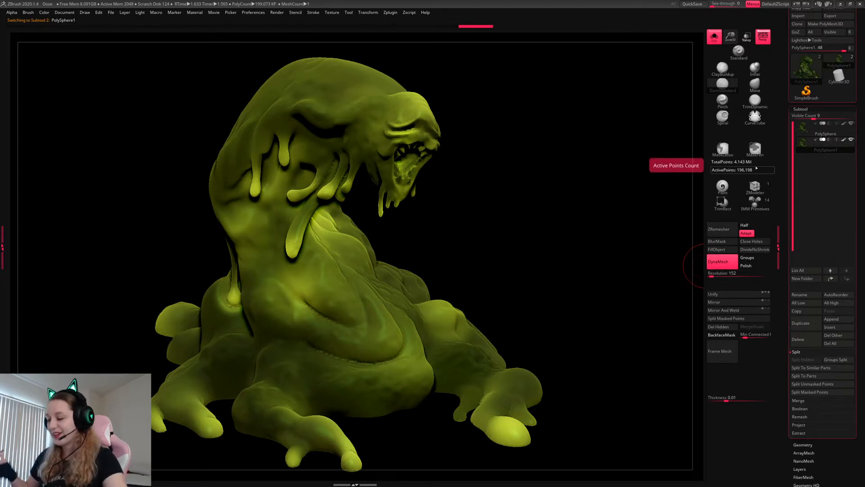
{"action": "left_click", "coordinate": [64, 13]}
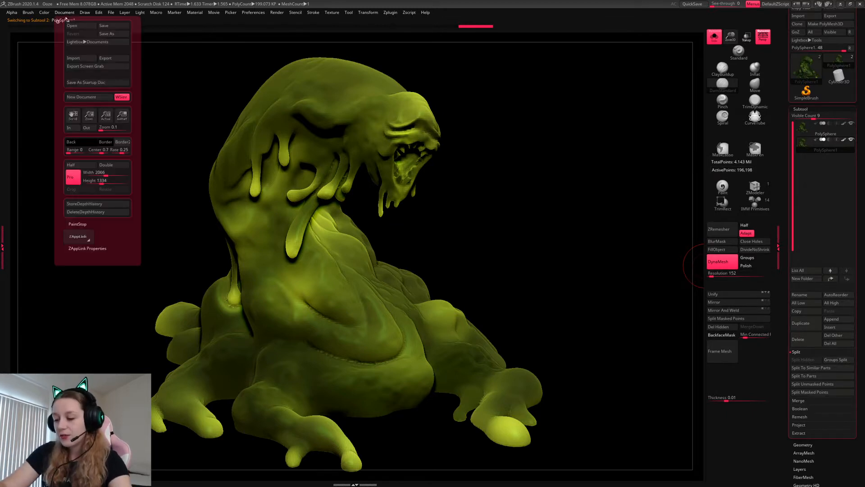
{"action": "left_click_drag", "start_coordinate": [86, 145], "coordinate": [119, 146]}
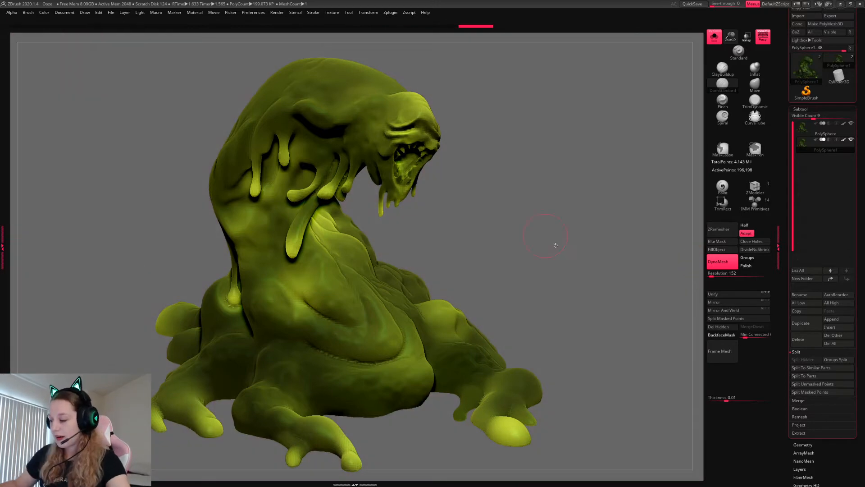
- Smooth out the crease across the front of the creature's belly
{"action": "right_click", "coordinate": [578, 260]}
{"action": "left_click_drag", "start_coordinate": [566, 260], "coordinate": [578, 265]}
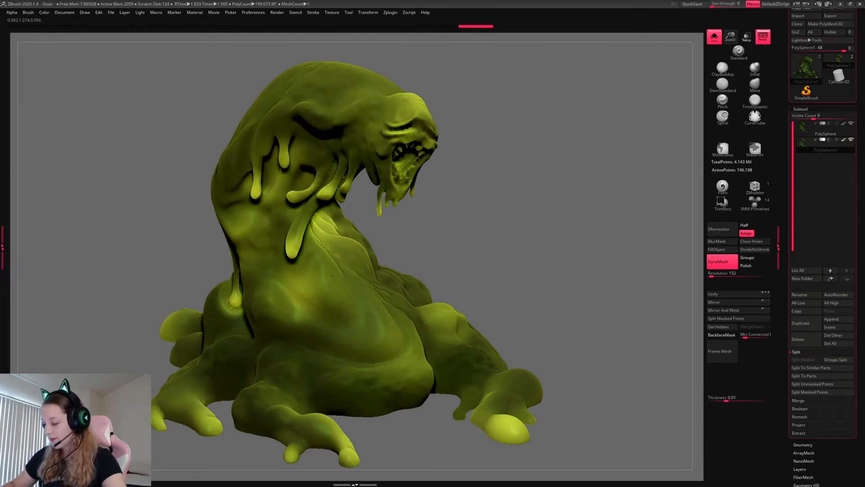
{"action": "right_click", "coordinate": [503, 226]}
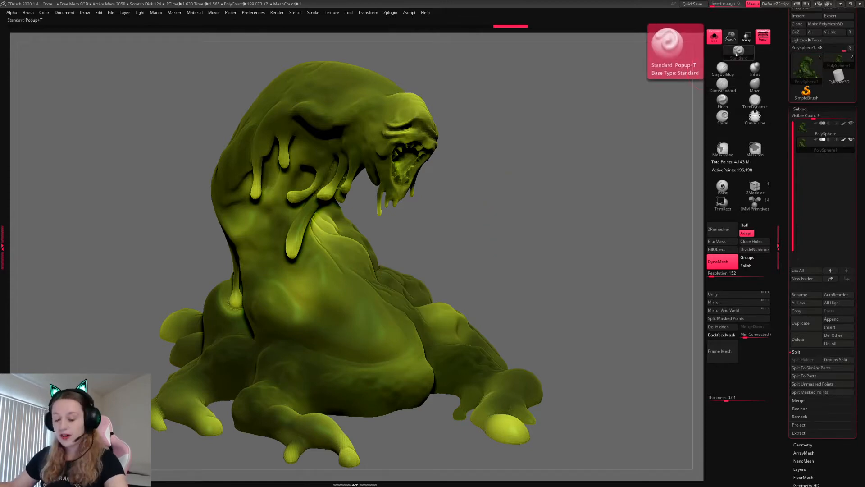
- Choose the Standard brush, look over its Lazy Mouse stroke settings, and enlarge its draw size
{"action": "key", "text": "b"}
{"action": "key", "text": "b"}
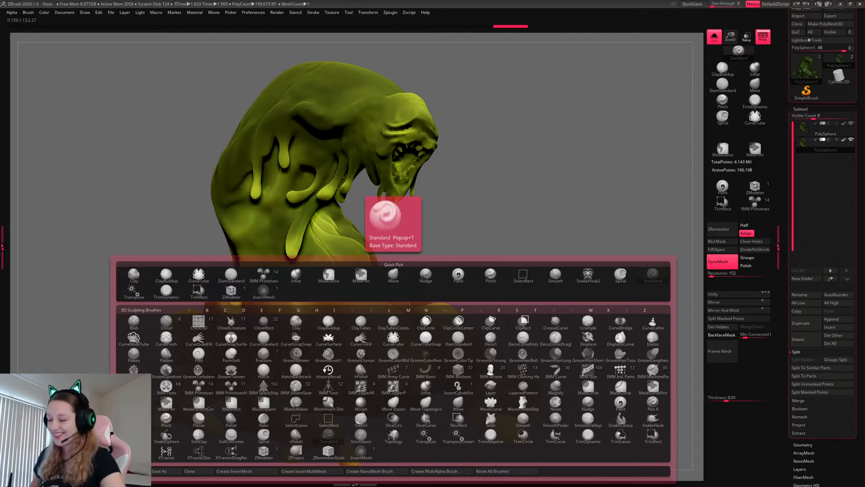
{"action": "left_click", "coordinate": [329, 436]}
{"action": "left_click", "coordinate": [303, 15]}
{"action": "mouse_move", "coordinate": [315, 13]}
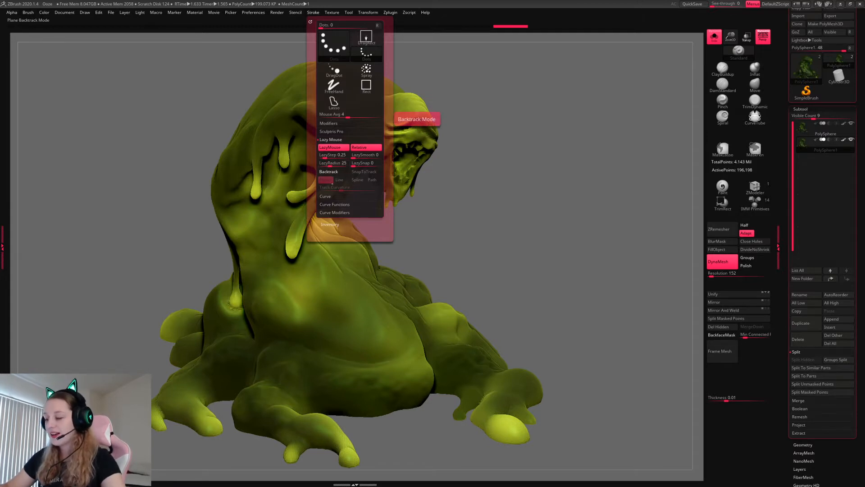
{"action": "right_click", "coordinate": [484, 203]}
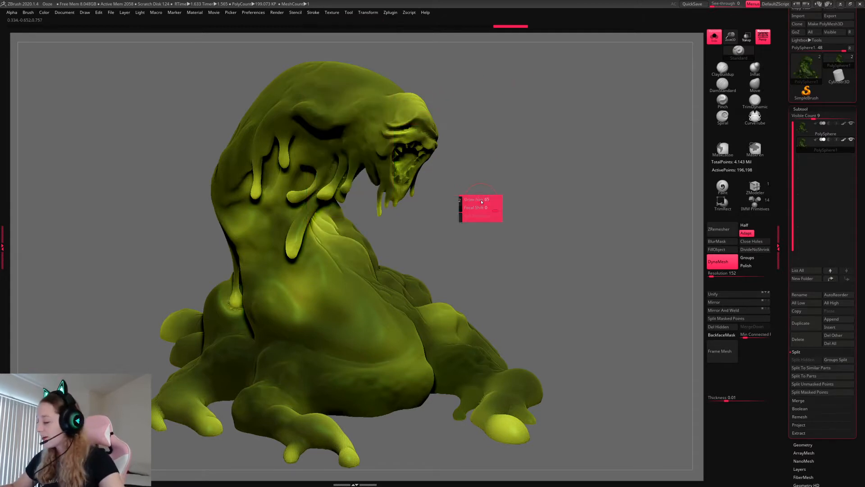
{"action": "mouse_move", "coordinate": [523, 201]}
{"action": "left_mouse_down"}
{"action": "mouse_move", "coordinate": [499, 204]}
{"action": "mouse_move", "coordinate": [493, 219]}
{"action": "left_mouse_up"}
{"action": "right_click", "coordinate": [293, 287]}
{"action": "right_click", "coordinate": [493, 220]}
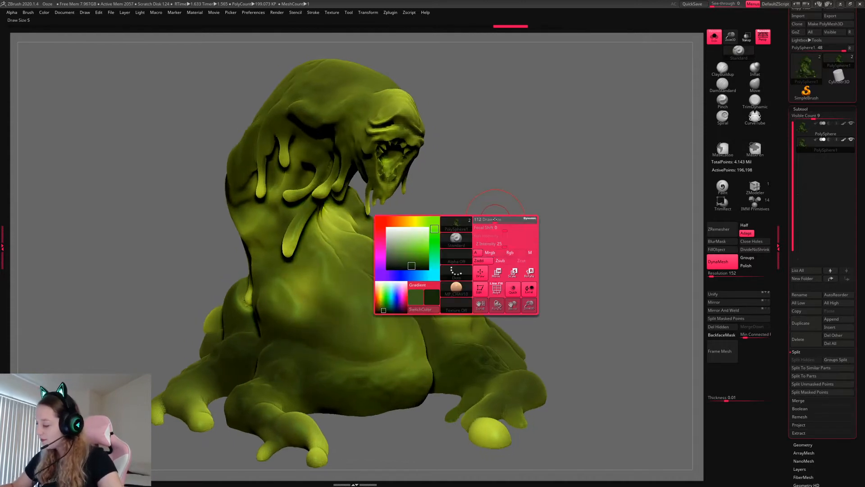
- Sculpt thick, sagging rolls across the creature's belly with the Standard brush, increasing the draw size
{"action": "left_click_drag", "start_coordinate": [298, 287], "coordinate": [356, 335]}
{"action": "mouse_move", "coordinate": [286, 306]}
{"action": "left_mouse_down"}
{"action": "mouse_move", "coordinate": [356, 334]}
{"action": "mouse_move", "coordinate": [347, 295]}
{"action": "mouse_move", "coordinate": [316, 288]}
{"action": "mouse_move", "coordinate": [333, 292]}
{"action": "mouse_move", "coordinate": [321, 287]}
{"action": "mouse_move", "coordinate": [346, 282]}
{"action": "left_mouse_up"}
{"action": "mouse_move", "coordinate": [635, 211]}
{"action": "left_mouse_down"}
{"action": "mouse_move", "coordinate": [554, 221]}
{"action": "mouse_move", "coordinate": [403, 278]}
{"action": "mouse_move", "coordinate": [379, 299]}
{"action": "left_mouse_up"}
{"action": "left_click_drag", "start_coordinate": [334, 343], "coordinate": [370, 354]}
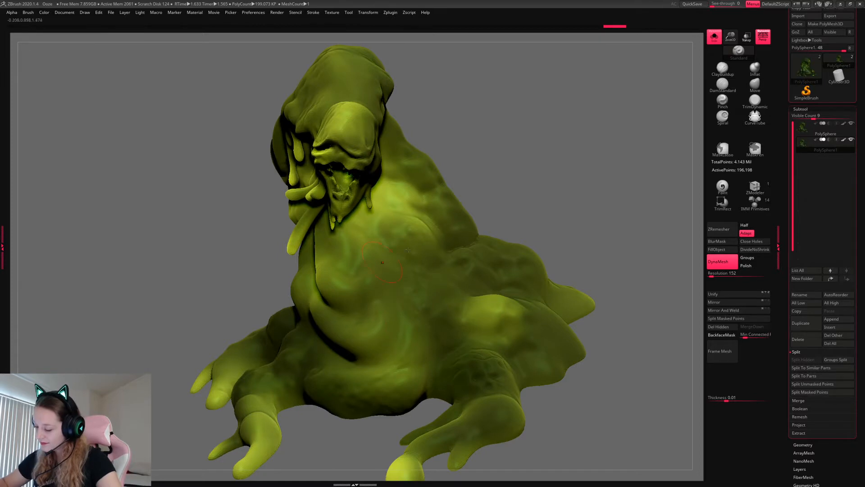
{"action": "mouse_move", "coordinate": [492, 200]}
{"action": "left_mouse_down"}
{"action": "mouse_move", "coordinate": [590, 191]}
{"action": "mouse_move", "coordinate": [448, 280]}
{"action": "left_mouse_up"}
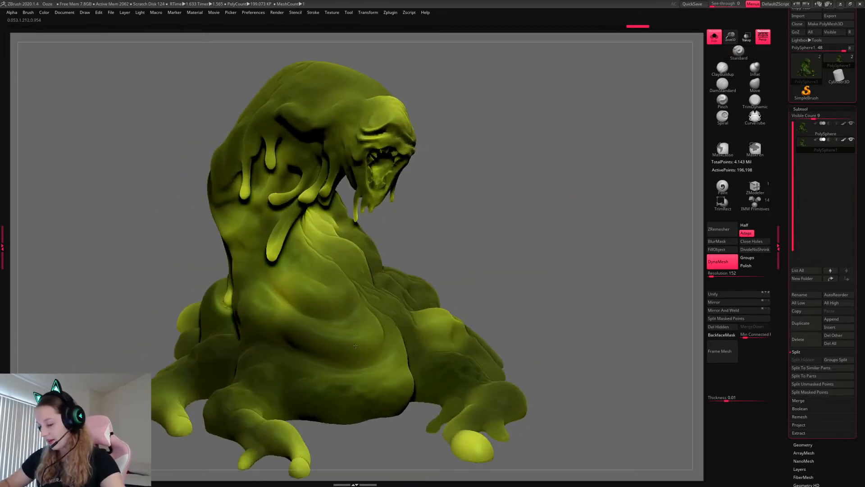
{"action": "left_click_drag", "start_coordinate": [356, 346], "coordinate": [360, 347]}
{"action": "key", "text": "space"}
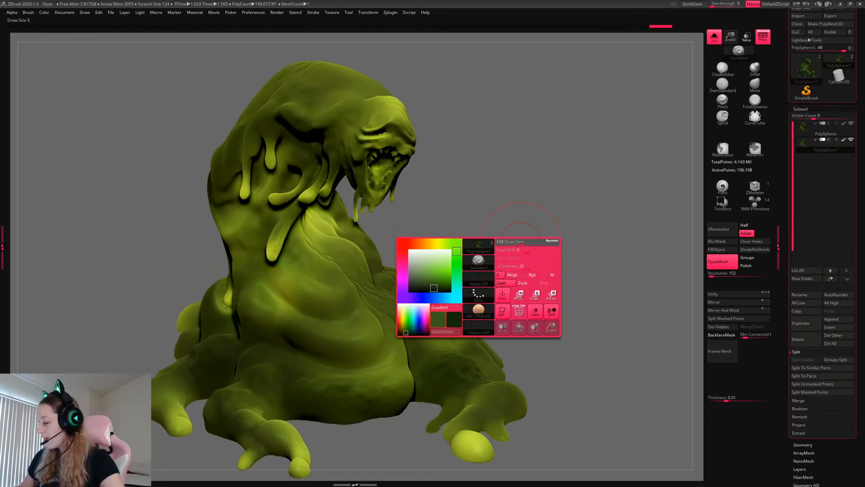
{"action": "left_click_drag", "start_coordinate": [521, 242], "coordinate": [546, 227]}
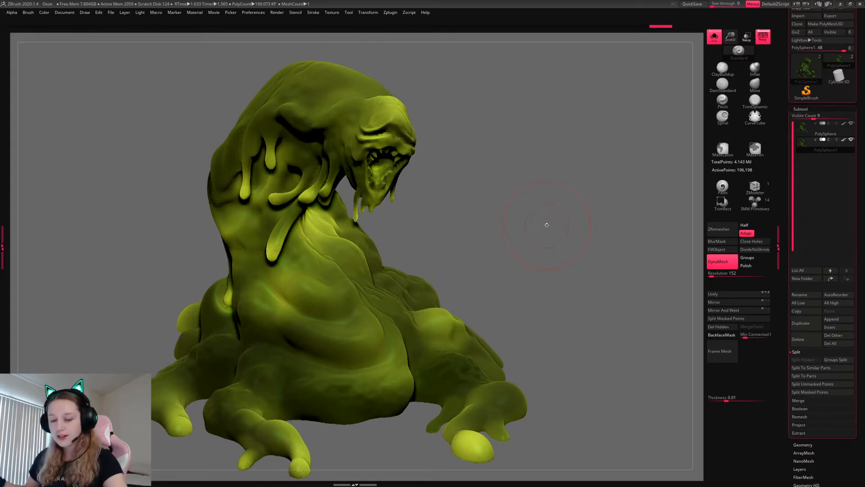
- Try to push the belly folds sideways with the Nudge brush, and undo the strokes
{"action": "key", "text": "b"}
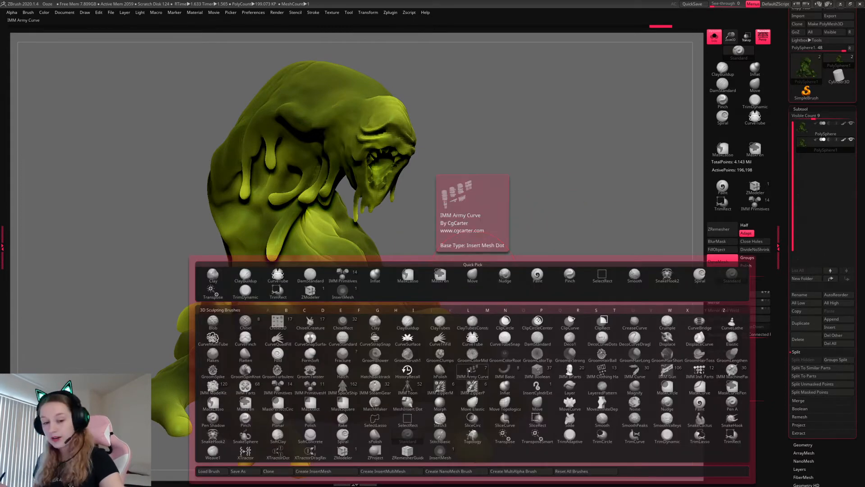
{"action": "key", "text": "n"}
{"action": "left_click", "coordinate": [666, 401]}
{"action": "key", "text": "space"}
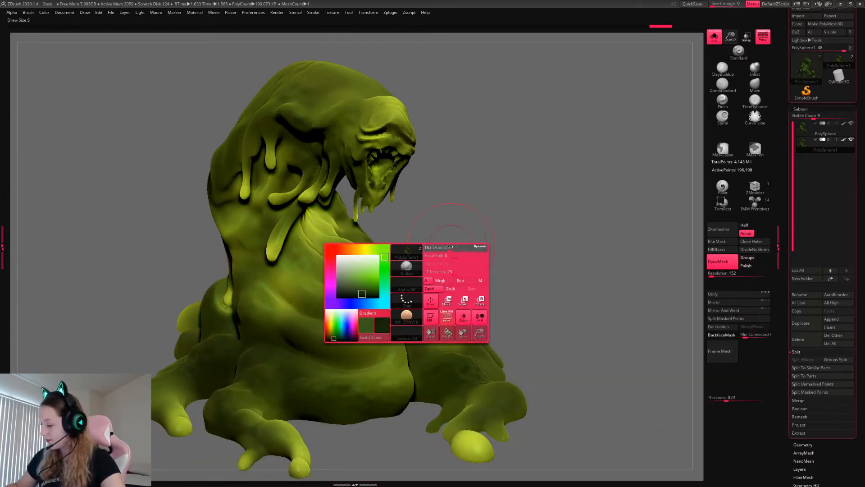
{"action": "left_click_drag", "start_coordinate": [323, 314], "coordinate": [356, 316]}
{"action": "mouse_move", "coordinate": [291, 300]}
{"action": "left_mouse_down"}
{"action": "mouse_move", "coordinate": [321, 319]}
{"action": "mouse_move", "coordinate": [381, 332]}
{"action": "left_mouse_up"}
{"action": "mouse_move", "coordinate": [308, 321]}
{"action": "left_mouse_down"}
{"action": "mouse_move", "coordinate": [362, 324]}
{"action": "mouse_move", "coordinate": [360, 334]}
{"action": "left_mouse_up"}
{"action": "key", "text": "ctrl+z"}
{"action": "key", "text": "ctrl+z"}
{"action": "key", "text": "ctrl+z"}
{"action": "key", "text": "ctrl+z"}
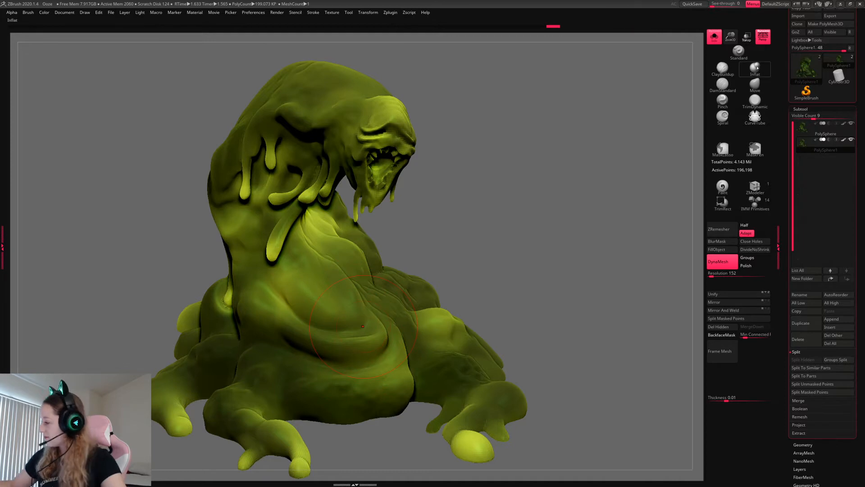
- Swell the belly's lower roll with the Inflat brush so it overhangs the base, using a larger draw size
{"action": "key", "text": "space"}
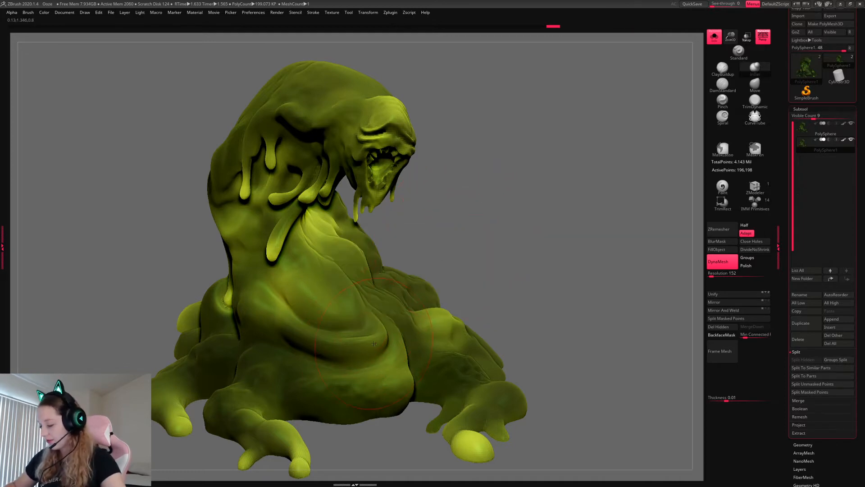
{"action": "left_click_drag", "start_coordinate": [318, 307], "coordinate": [353, 313]}
{"action": "key", "text": "ctrl+z"}
{"action": "key", "text": "space"}
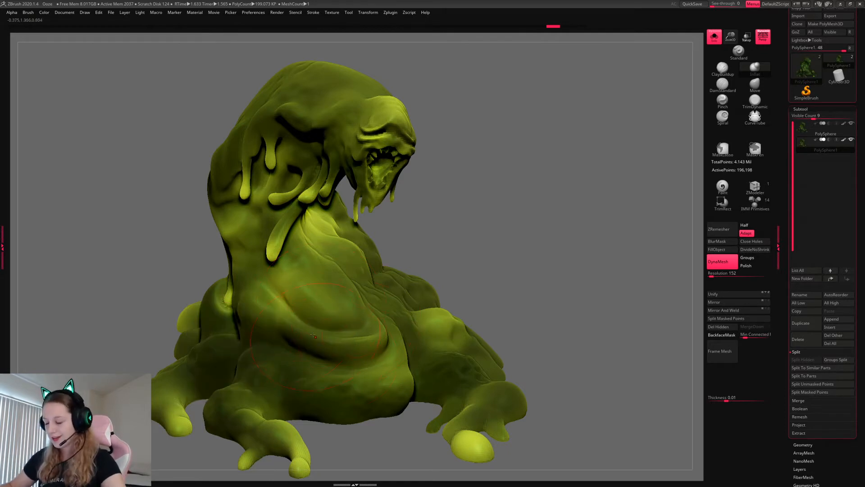
{"action": "left_click_drag", "start_coordinate": [305, 333], "coordinate": [367, 344]}
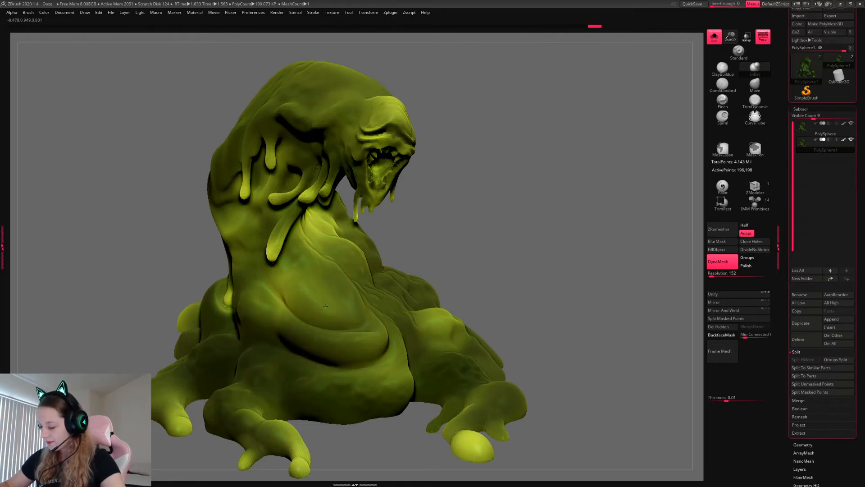
{"action": "left_click_drag", "start_coordinate": [325, 306], "coordinate": [364, 308]}
- Recalculate the slime body's DynaMesh and make PolySphere1 the active subtool
{"action": "mouse_move", "coordinate": [576, 240]}
{"action": "left_mouse_down"}
{"action": "mouse_move", "coordinate": [456, 241]}
{"action": "mouse_move", "coordinate": [583, 235]}
{"action": "left_mouse_up"}
{"action": "left_click_drag", "start_coordinate": [535, 247], "coordinate": [608, 301], "text": "ctrl"}
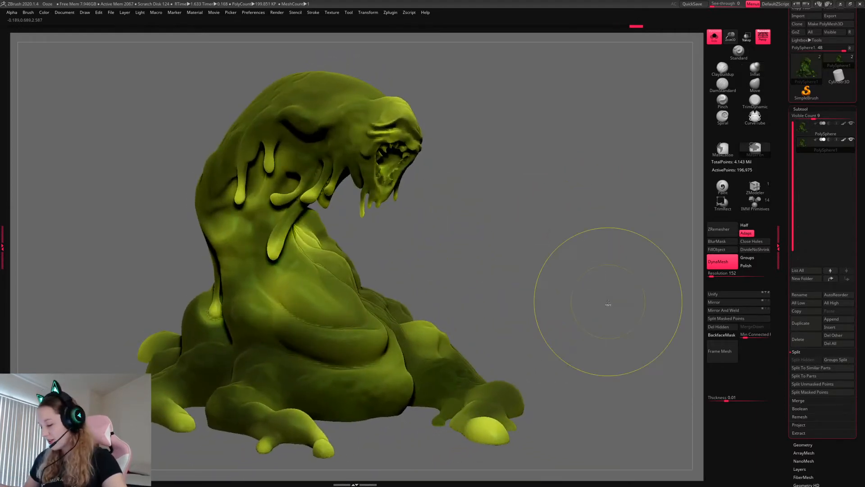
{"action": "left_click", "coordinate": [804, 145]}
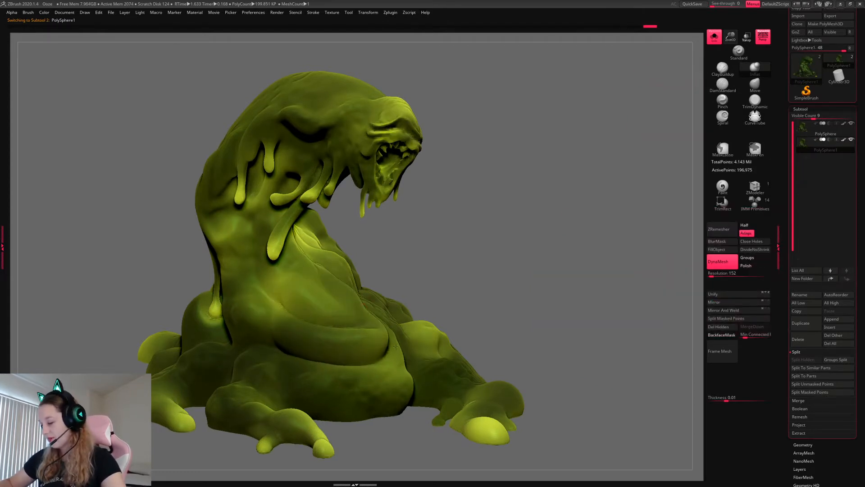
- Push the overhanging belly roll into shape with the Nudge brush and update the DynaMesh
{"action": "key", "text": "b"}
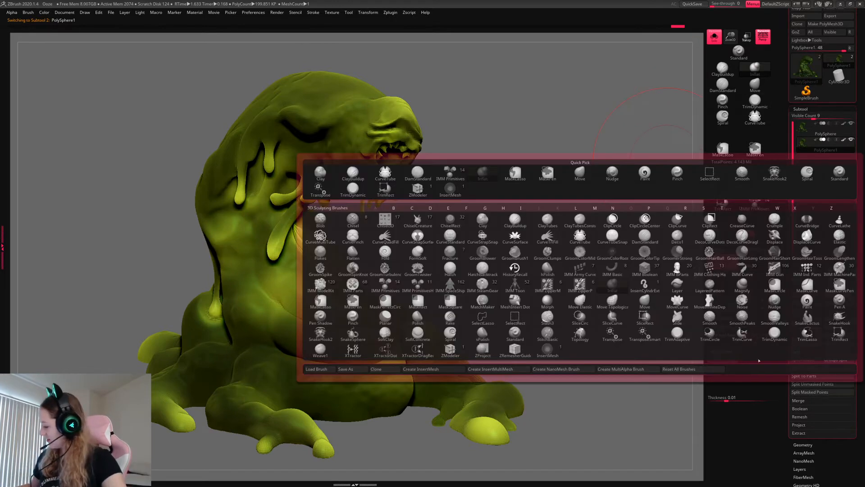
{"action": "key", "text": "n"}
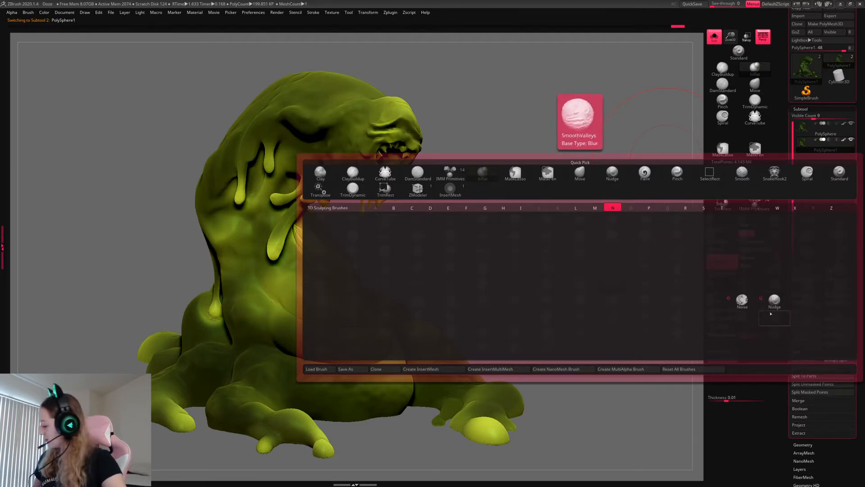
{"action": "left_click", "coordinate": [775, 302]}
{"action": "key", "text": "space"}
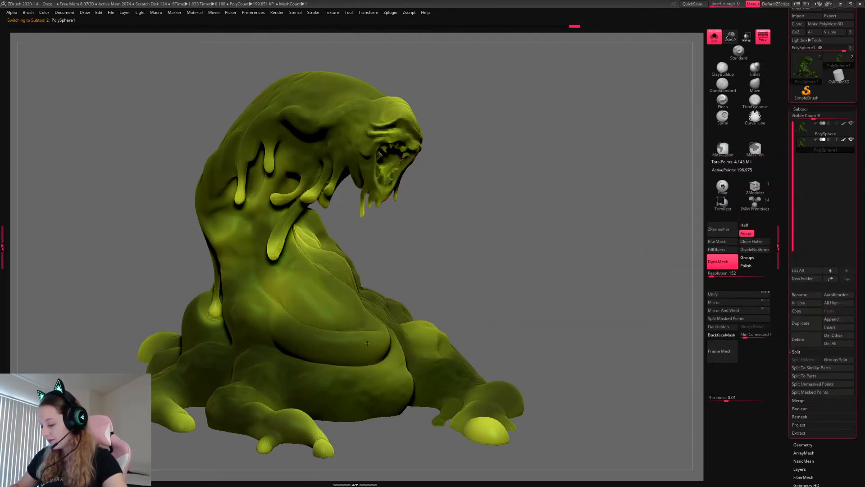
{"action": "key", "text": "space"}
{"action": "left_click_drag", "start_coordinate": [514, 227], "coordinate": [510, 227]}
{"action": "mouse_move", "coordinate": [533, 220]}
{"action": "left_mouse_down", "text": "ctrl"}
{"action": "mouse_move", "coordinate": [569, 272]}
{"action": "mouse_move", "coordinate": [535, 276]}
{"action": "left_mouse_up", "text": "ctrl"}
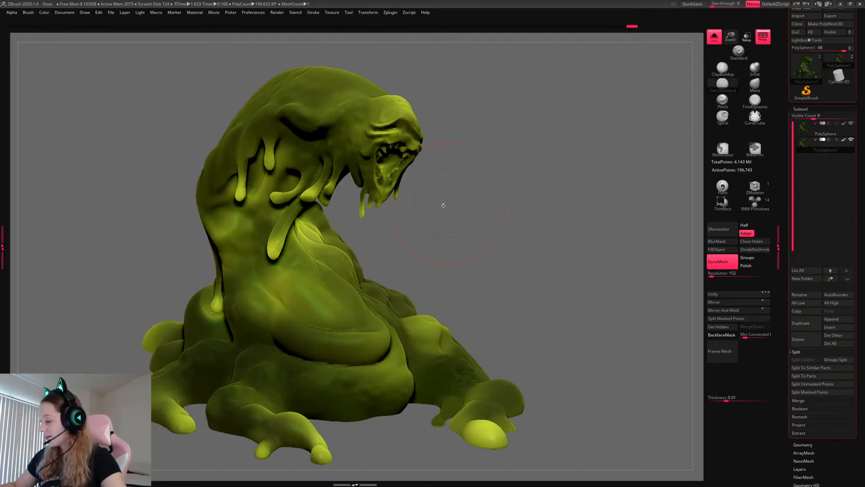
- Set the DamStandard brush to a DragRect stroke with an alpha and stamp bumpy skin texture onto the belly
{"action": "key", "text": "space"}
{"action": "left_click", "coordinate": [403, 261]}
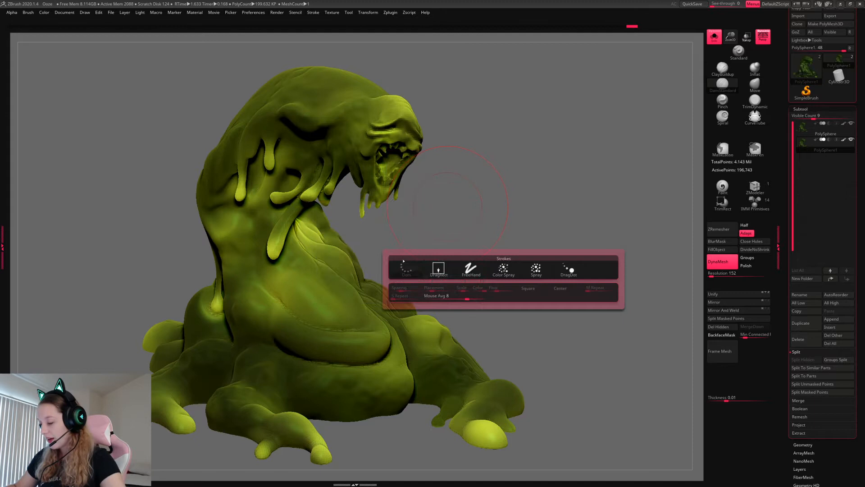
{"action": "left_click", "coordinate": [439, 269]}
{"action": "key", "text": "space"}
{"action": "left_click", "coordinate": [390, 294]}
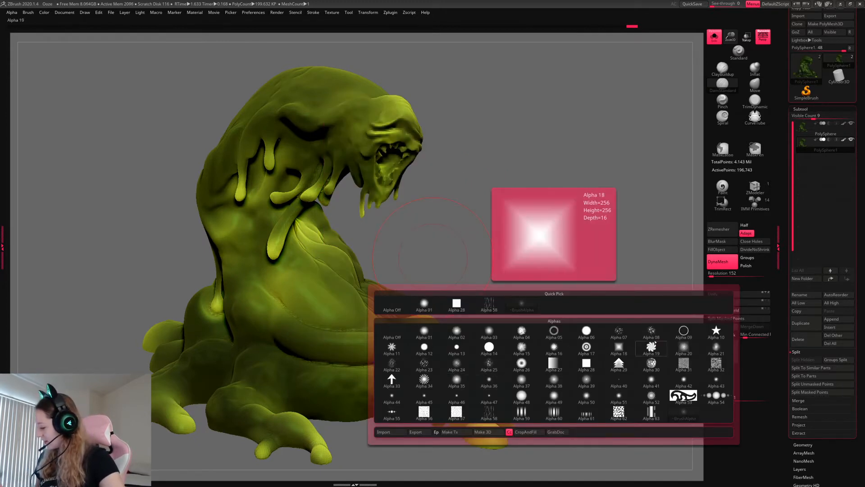
{"action": "left_click", "coordinate": [456, 378]}
{"action": "left_click_drag", "start_coordinate": [332, 310], "coordinate": [368, 346]}
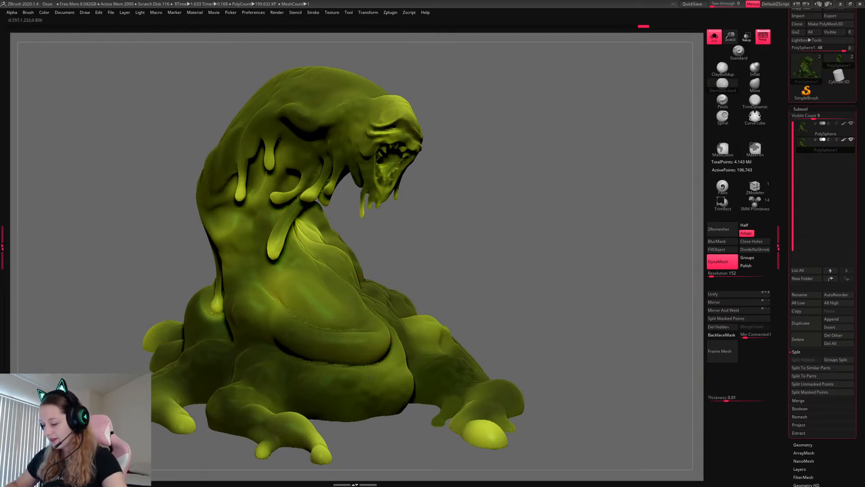
{"action": "key", "text": "space"}
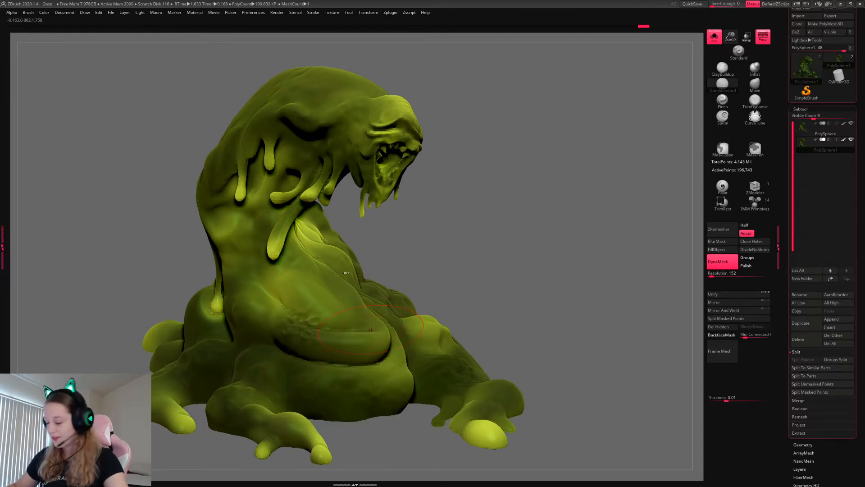
{"action": "right_click_drag", "start_coordinate": [413, 304], "coordinate": [412, 280]}
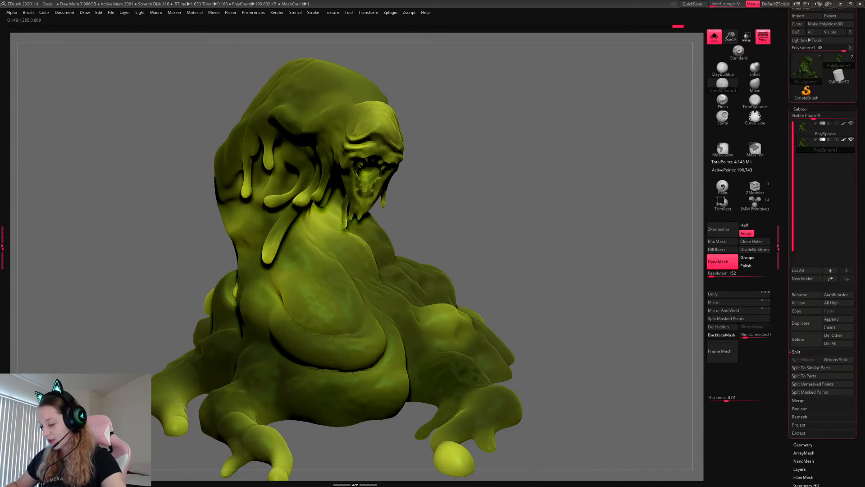
- Puff up the textured belly folds with the Inflat brush, checking them from several angles
{"action": "right_click_drag", "start_coordinate": [412, 309], "coordinate": [628, 168]}
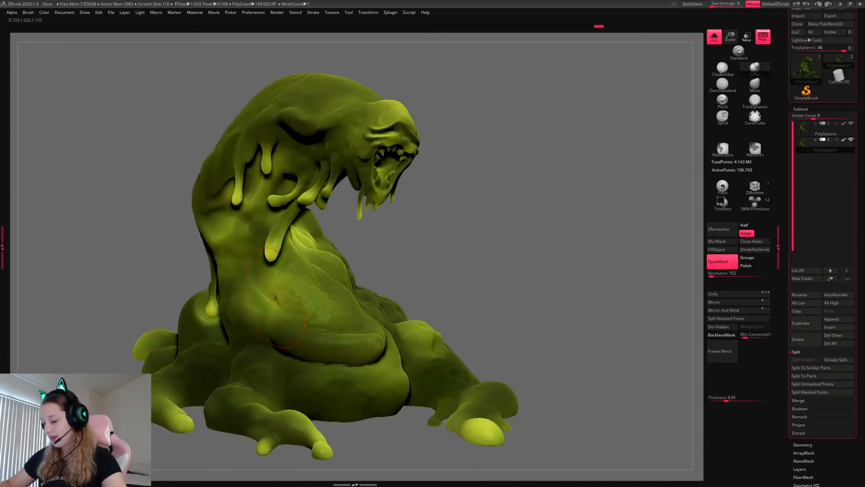
{"action": "right_click_drag", "start_coordinate": [514, 227], "coordinate": [347, 346]}
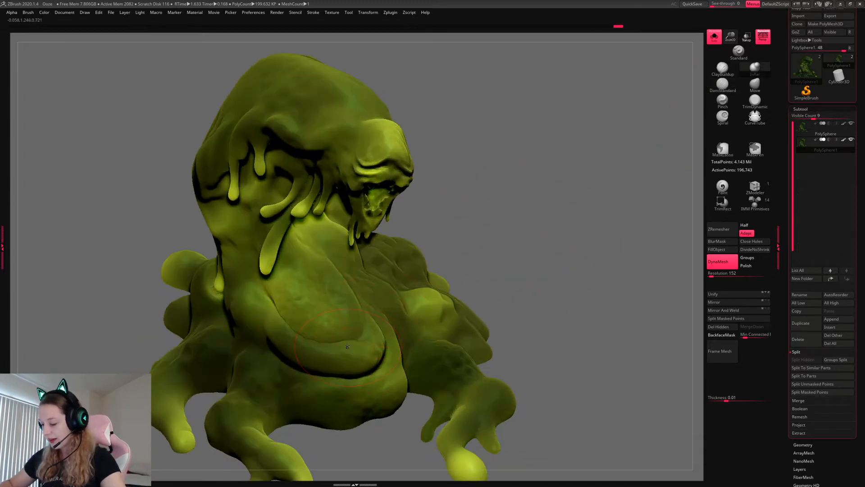
{"action": "mouse_move", "coordinate": [305, 359]}
{"action": "left_mouse_down"}
{"action": "mouse_move", "coordinate": [352, 360]}
{"action": "mouse_move", "coordinate": [311, 341]}
{"action": "left_mouse_up"}
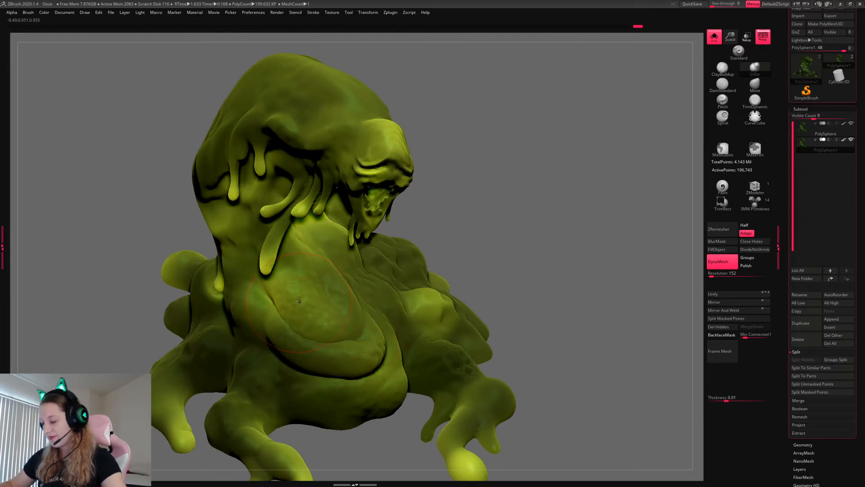
{"action": "right_click_drag", "start_coordinate": [513, 232], "coordinate": [531, 231]}
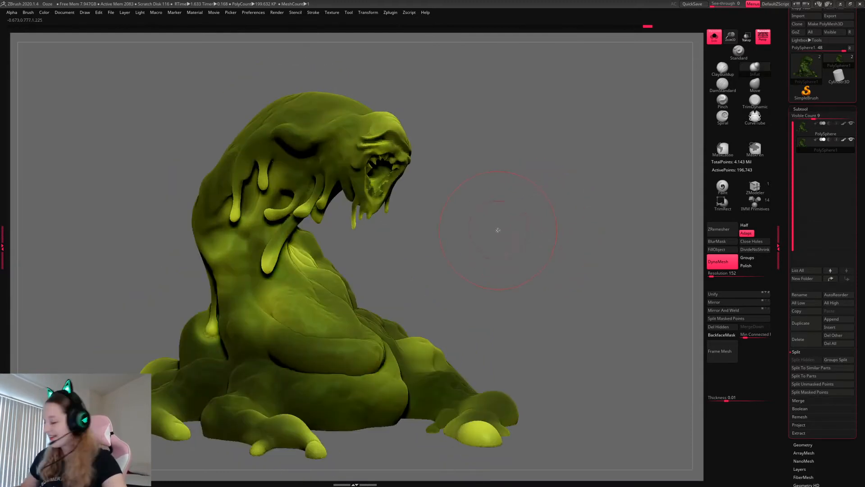
{"action": "key", "text": "space"}
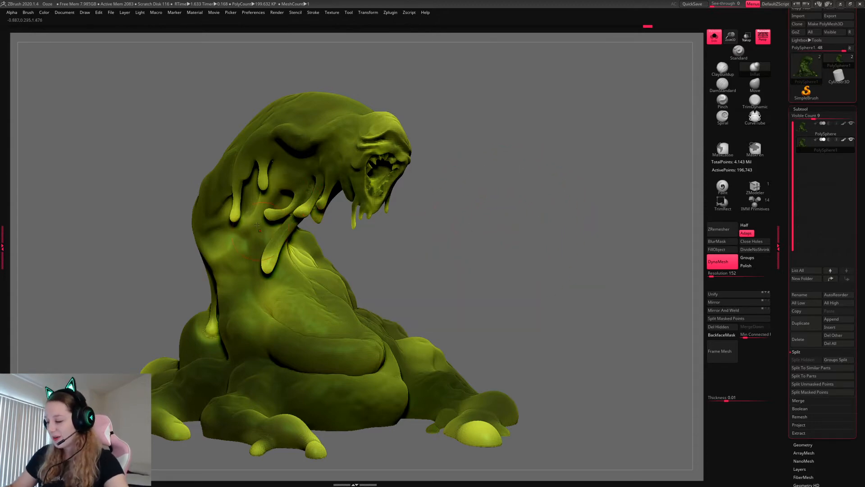
- Try pulling a long, thin slime drip out of the underside of the neck with the SnakeHook2 brush
{"action": "key", "text": "b"}
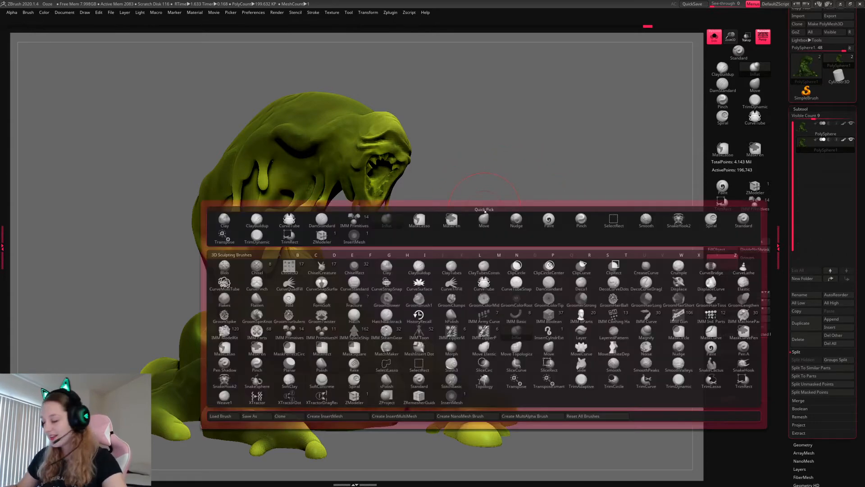
{"action": "key", "text": "b"}
{"action": "key", "text": "s"}
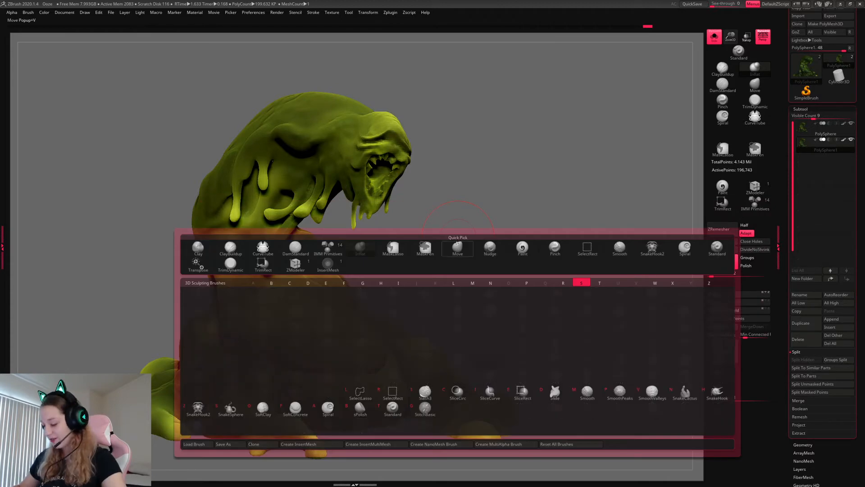
{"action": "left_click", "coordinate": [199, 409]}
{"action": "key", "text": "space"}
{"action": "mouse_move", "coordinate": [465, 213]}
{"action": "left_mouse_down"}
{"action": "mouse_move", "coordinate": [459, 214]}
{"action": "mouse_move", "coordinate": [467, 215]}
{"action": "left_mouse_up"}
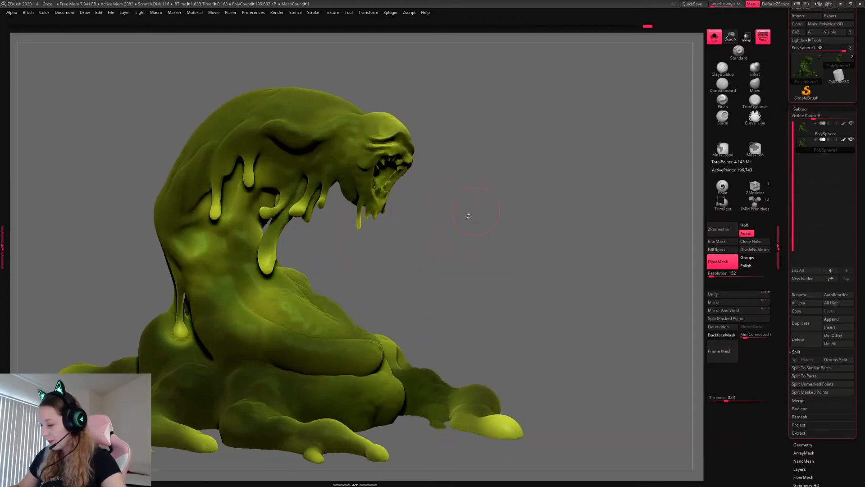
{"action": "key", "text": "s"}
{"action": "left_click_drag", "start_coordinate": [346, 199], "coordinate": [337, 266]}
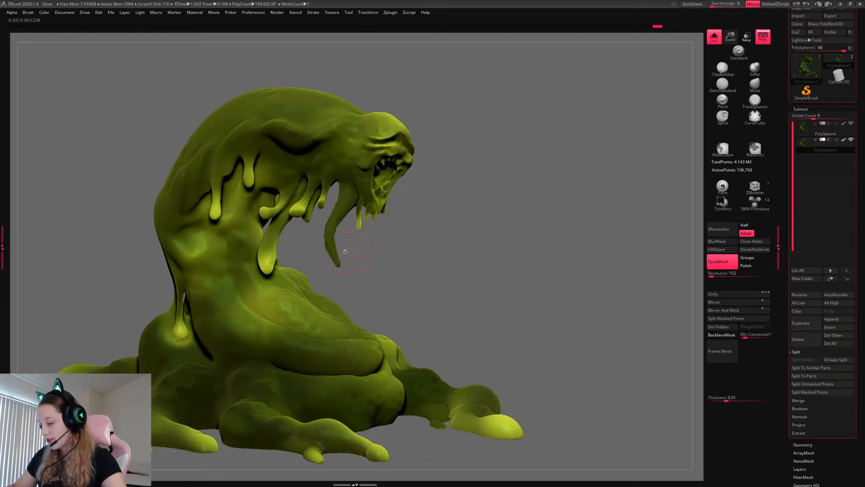
{"action": "key", "text": "ctrl+z"}
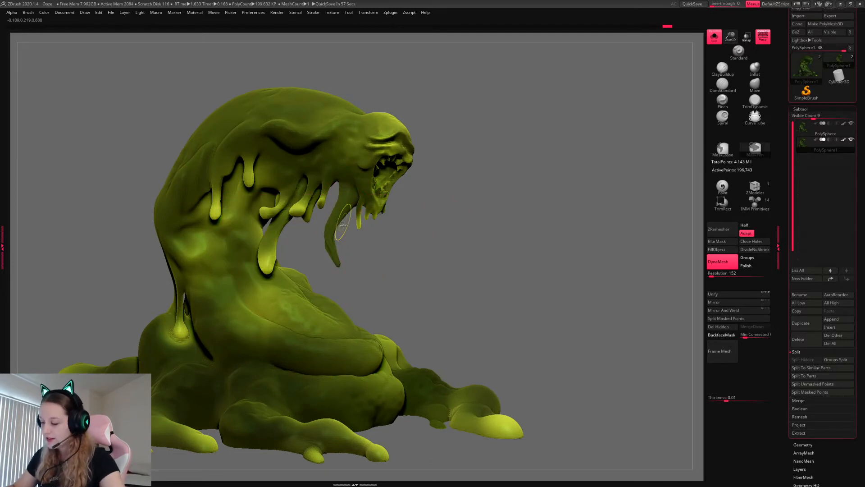
{"action": "left_click_drag", "start_coordinate": [348, 191], "coordinate": [332, 265]}
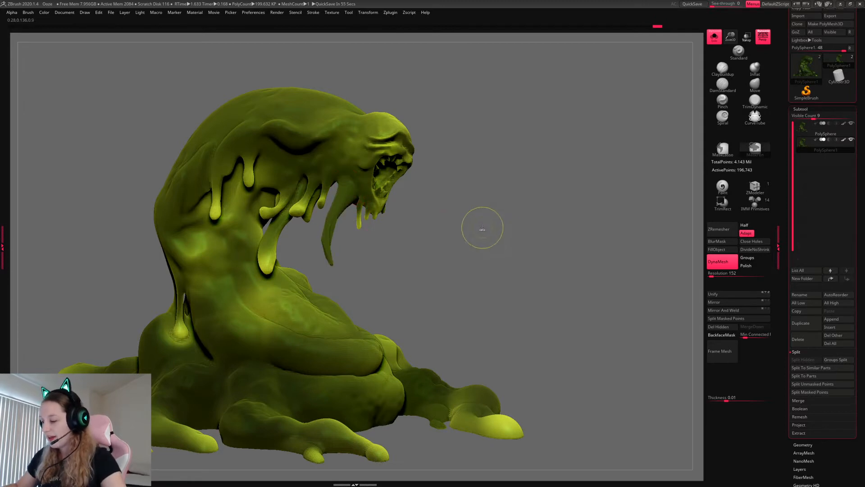
- Update the DynaMesh on the long drip and swell its tip with the Inflat brush, checking it from the front
{"action": "left_click", "coordinate": [318, 243], "text": "ctrl"}
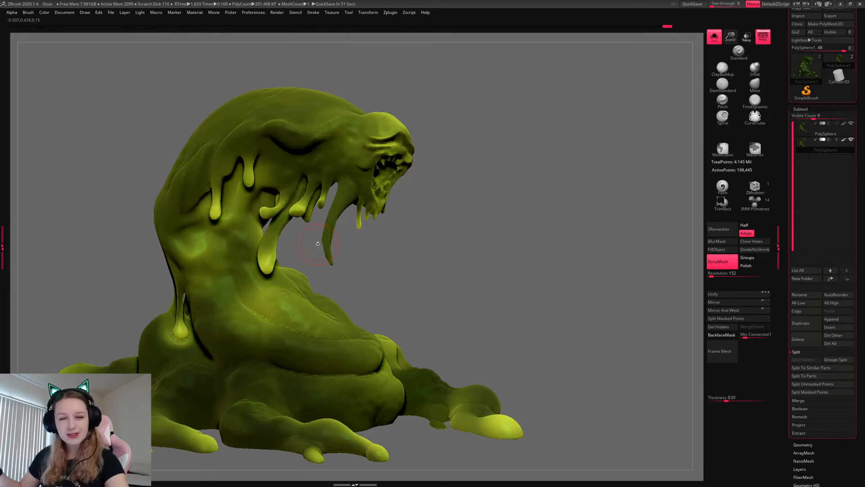
{"action": "key", "text": "ctrl+z"}
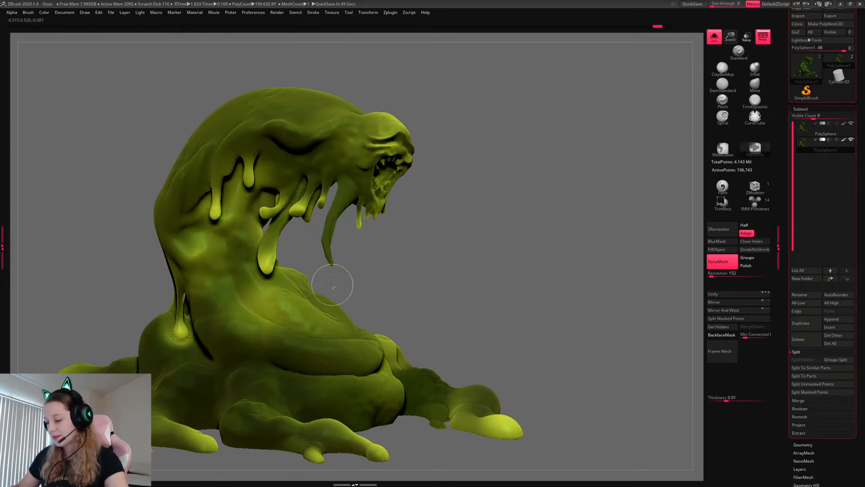
{"action": "key", "text": "ctrl+shift+z"}
{"action": "right_click", "coordinate": [450, 219]}
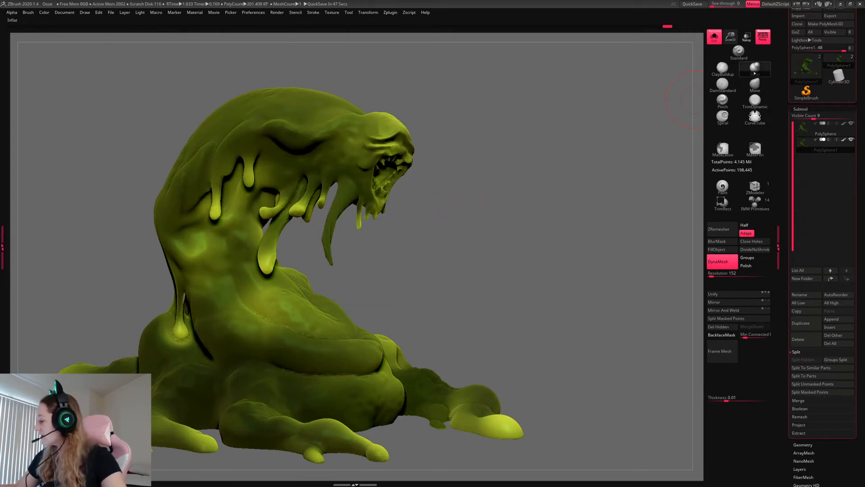
{"action": "left_click", "coordinate": [755, 69]}
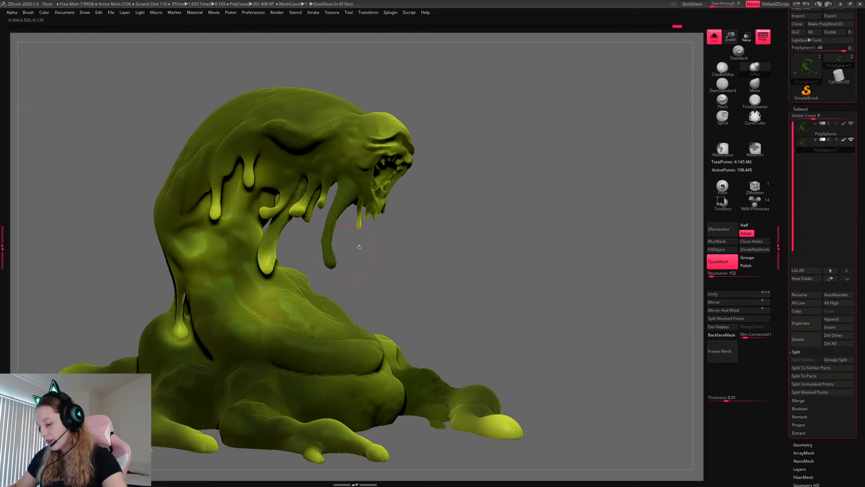
{"action": "left_click_drag", "start_coordinate": [357, 245], "coordinate": [548, 200]}
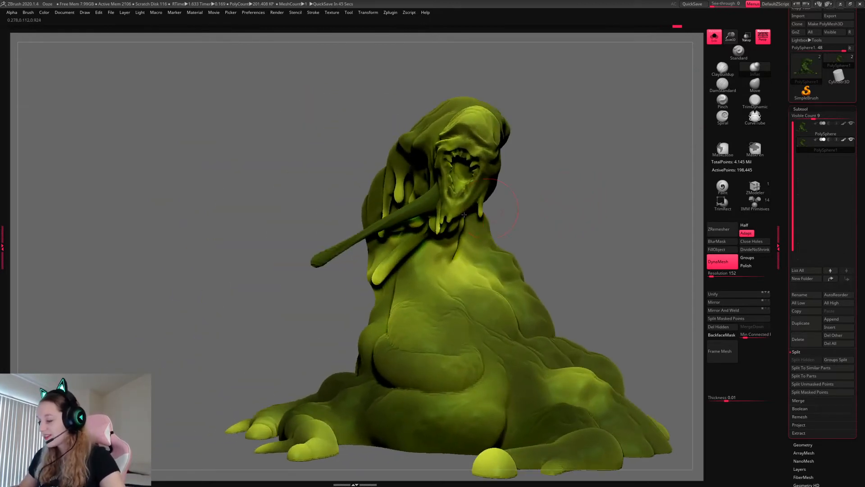
- Undo the long drip under the neck together with its remesh and inflation
{"action": "key", "text": "ctrl+z"}
{"action": "key", "text": "ctrl+z"}
{"action": "key", "text": "ctrl+z"}
{"action": "key", "text": "ctrl+z"}
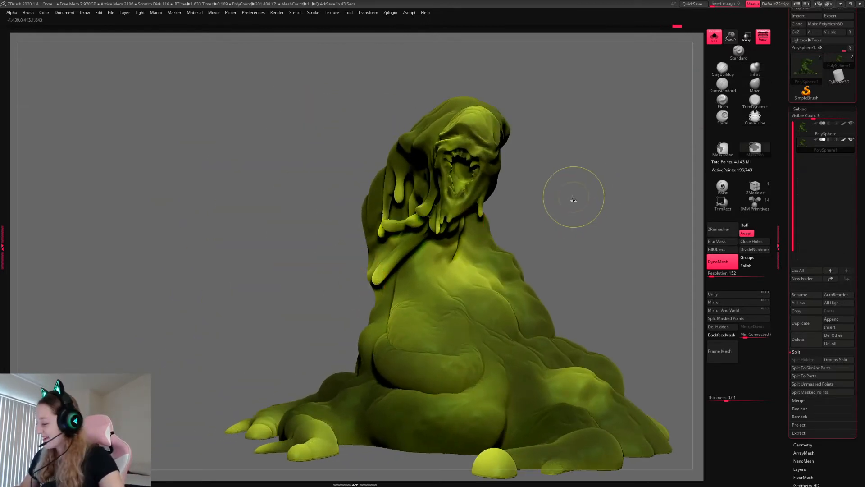
{"action": "key", "text": "space"}
{"action": "key", "text": "ctrl+shift+z"}
- Pull a shorter drip from the underside of the neck with the SnakeHook2 brush and adjust its shape with the Move brush
{"action": "key", "text": "b"}
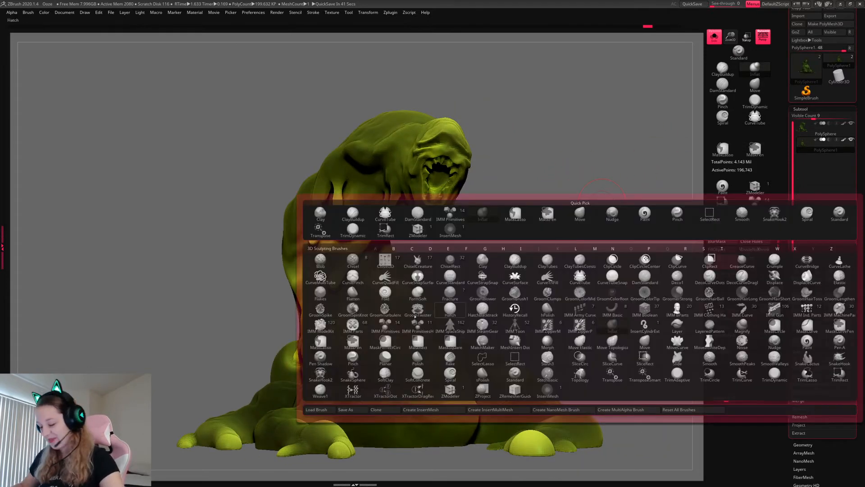
{"action": "left_click", "coordinate": [319, 375]}
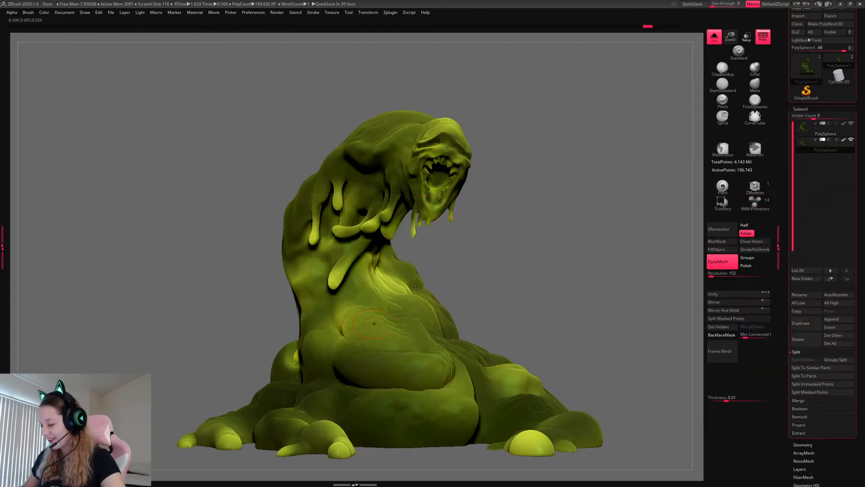
{"action": "key", "text": "space"}
{"action": "mouse_move", "coordinate": [465, 227]}
{"action": "left_mouse_down"}
{"action": "mouse_move", "coordinate": [485, 225]}
{"action": "mouse_move", "coordinate": [386, 201]}
{"action": "mouse_move", "coordinate": [378, 233]}
{"action": "left_mouse_up"}
{"action": "mouse_move", "coordinate": [548, 208]}
{"action": "left_mouse_down"}
{"action": "mouse_move", "coordinate": [523, 209]}
{"action": "mouse_move", "coordinate": [551, 219]}
{"action": "mouse_move", "coordinate": [537, 208]}
{"action": "left_mouse_up"}
{"action": "key", "text": "space"}
{"action": "key", "text": "space"}
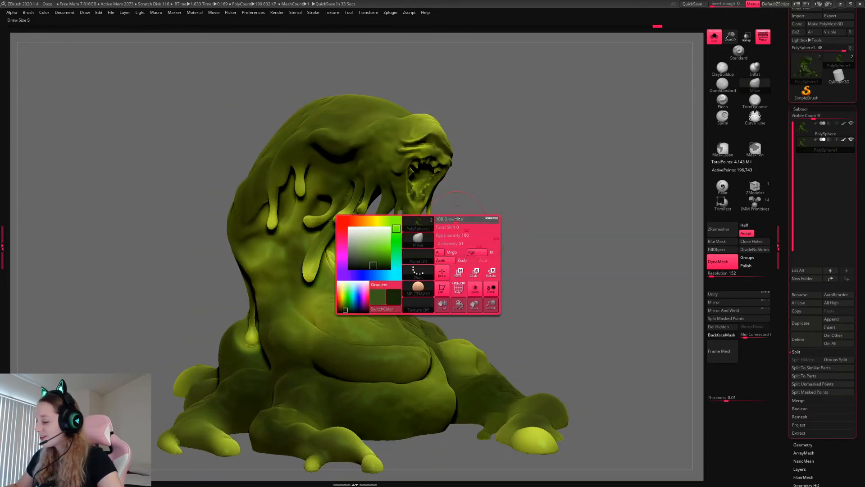
{"action": "left_click_drag", "start_coordinate": [458, 219], "coordinate": [463, 219]}
{"action": "left_click_drag", "start_coordinate": [393, 213], "coordinate": [386, 211]}
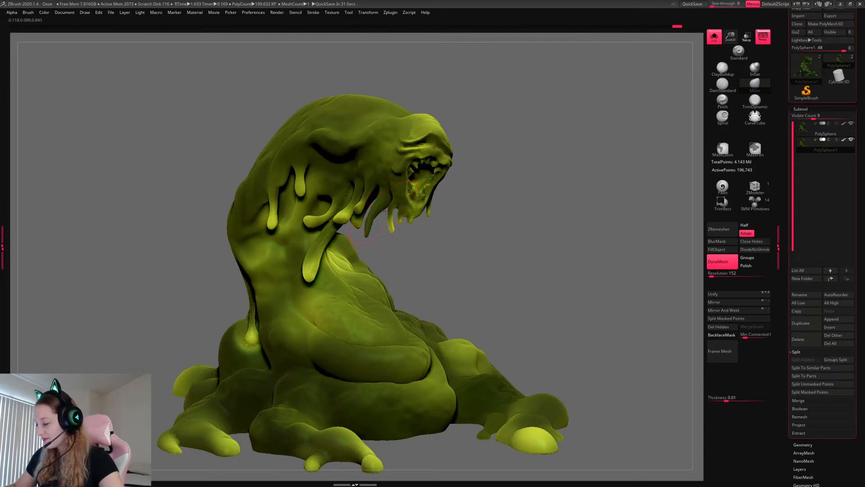
- Round out the short drip's tip with the Inflat brush and update the DynaMesh
{"action": "key", "text": "space"}
{"action": "left_click", "coordinate": [755, 69]}
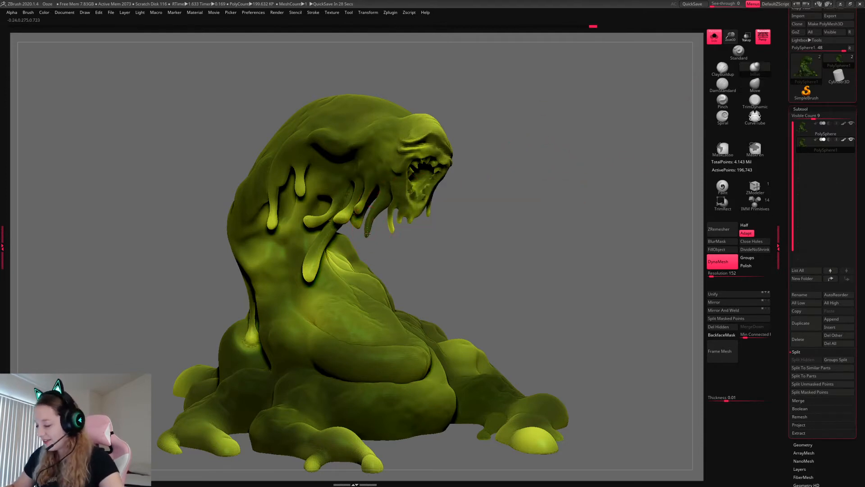
{"action": "left_click_drag", "start_coordinate": [366, 237], "coordinate": [368, 231]}
{"action": "mouse_move", "coordinate": [560, 196]}
{"action": "left_mouse_down"}
{"action": "mouse_move", "coordinate": [544, 201]}
{"action": "mouse_move", "coordinate": [558, 228]}
{"action": "mouse_move", "coordinate": [551, 220]}
{"action": "mouse_move", "coordinate": [546, 235]}
{"action": "left_mouse_up"}
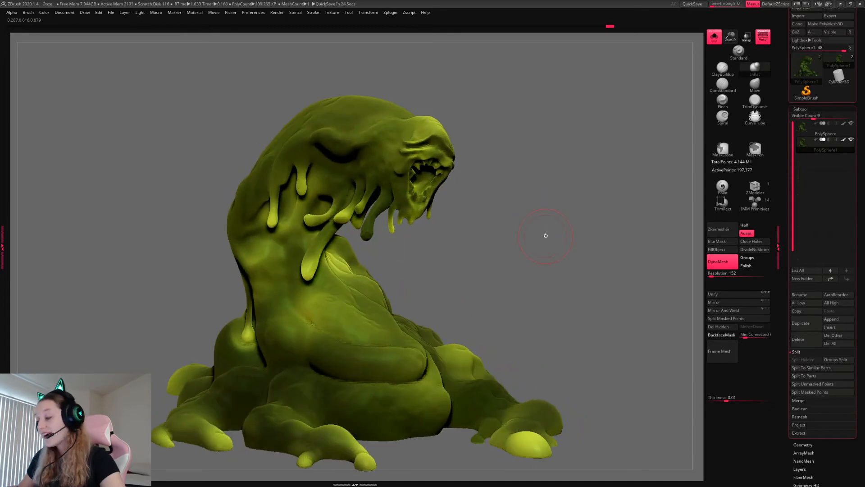
- Paint the end of the new drip a lighter yellow-green with the Paint brush
{"action": "left_click", "coordinate": [722, 187]}
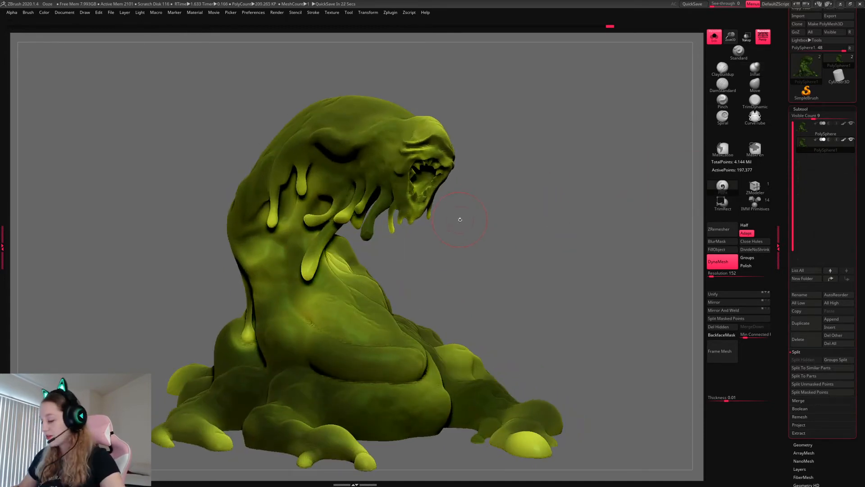
{"action": "key", "text": "b"}
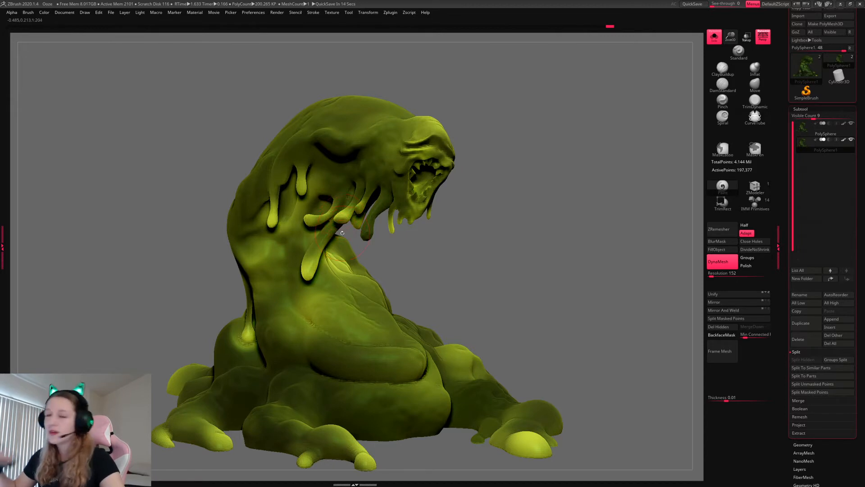
{"action": "left_click", "coordinate": [46, 16]}
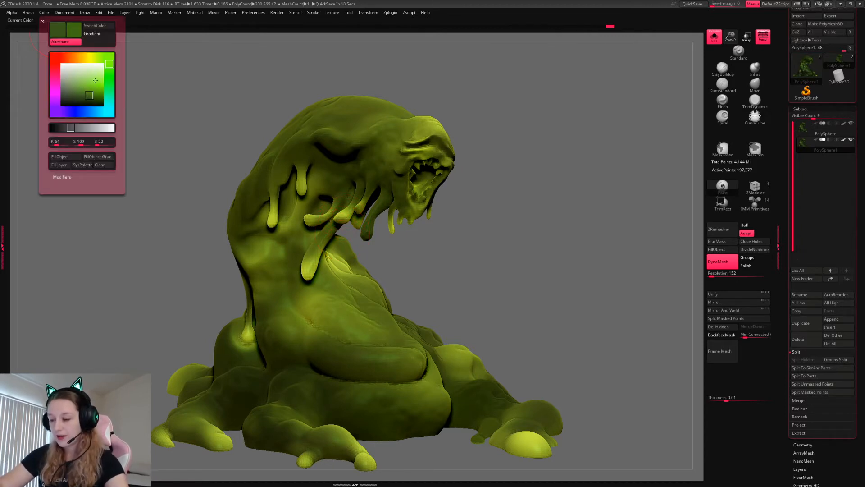
{"action": "key", "text": "space"}
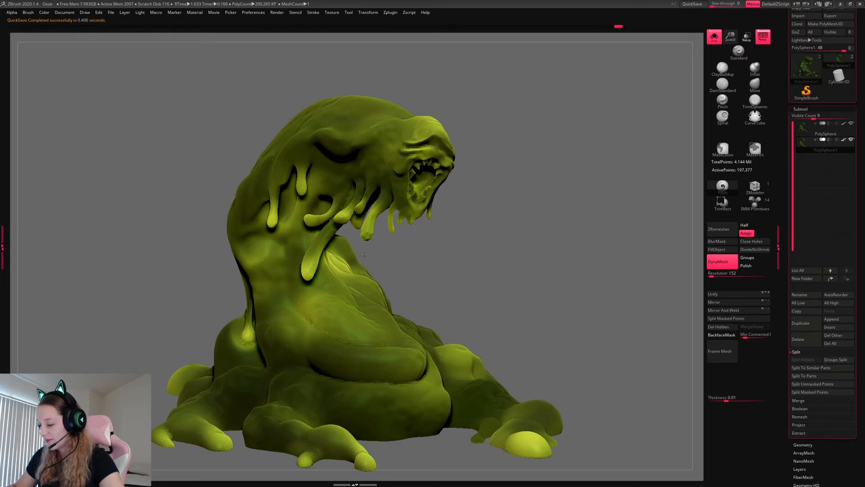
{"action": "right_click", "coordinate": [441, 212]}
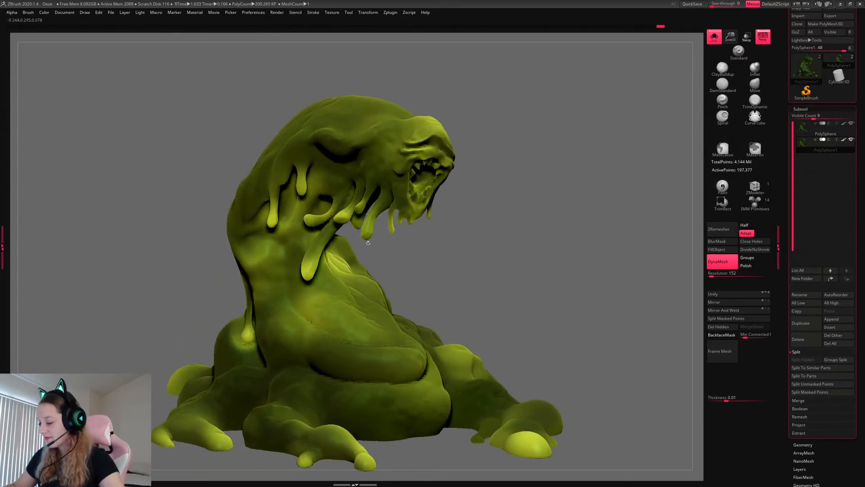
- Build up the inside of the creature's open mouth with the ClayBuildup brush
{"action": "left_click_drag", "start_coordinate": [624, 137], "coordinate": [511, 265]}
{"action": "left_click_drag", "start_coordinate": [577, 256], "coordinate": [526, 250]}
{"action": "right_click", "coordinate": [525, 250]}
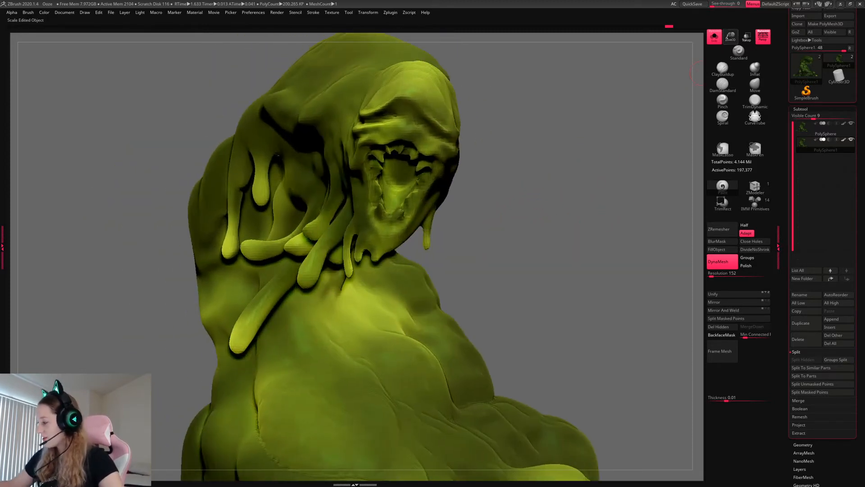
{"action": "mouse_move", "coordinate": [590, 158]}
{"action": "left_mouse_down", "text": "alt"}
{"action": "mouse_move", "coordinate": [580, 191]}
{"action": "mouse_move", "coordinate": [539, 229]}
{"action": "left_mouse_up", "text": "alt"}
{"action": "right_click", "coordinate": [538, 230]}
{"action": "left_click_drag", "start_coordinate": [540, 214], "coordinate": [536, 215]}
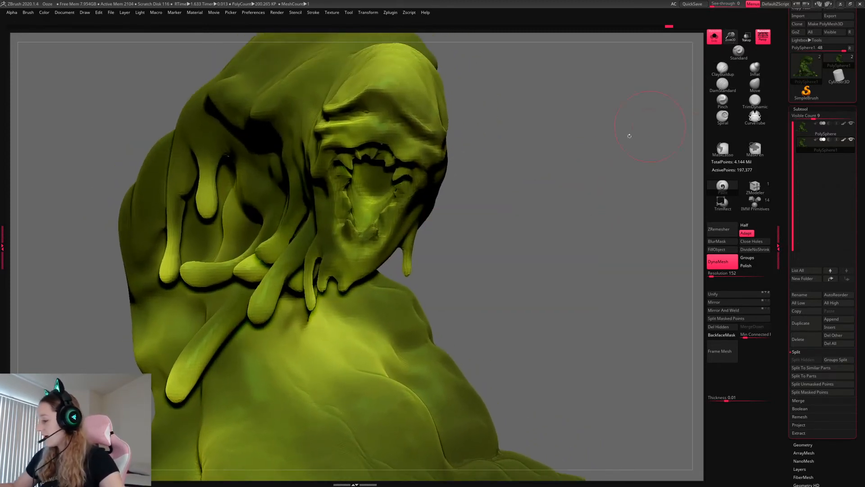
{"action": "left_click_drag", "start_coordinate": [629, 135], "coordinate": [534, 179]}
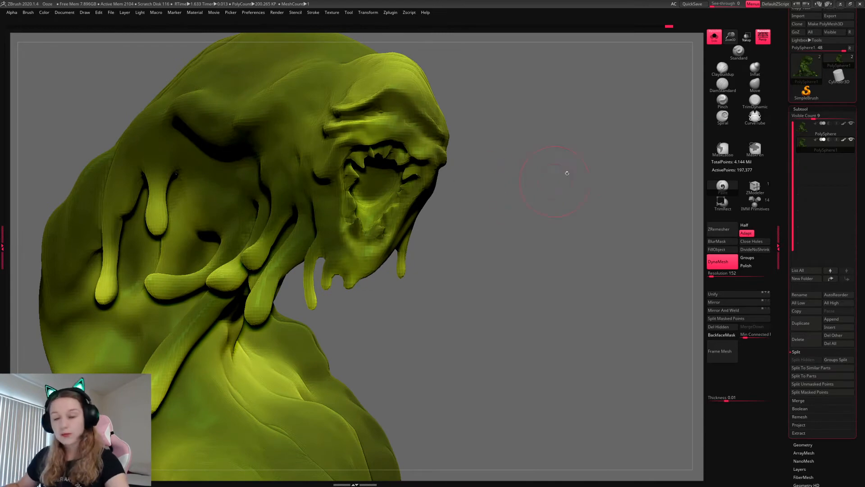
{"action": "left_click", "coordinate": [724, 69]}
{"action": "mouse_move", "coordinate": [590, 207]}
{"action": "left_mouse_down"}
{"action": "mouse_move", "coordinate": [548, 235]}
{"action": "mouse_move", "coordinate": [459, 220]}
{"action": "left_mouse_up"}
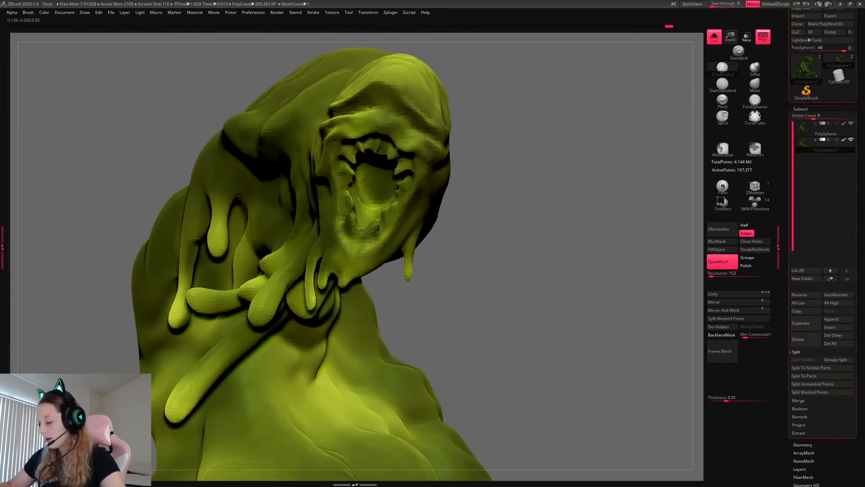
{"action": "mouse_move", "coordinate": [357, 195]}
{"action": "left_mouse_down"}
{"action": "mouse_move", "coordinate": [383, 180]}
{"action": "mouse_move", "coordinate": [396, 187]}
{"action": "left_mouse_up"}
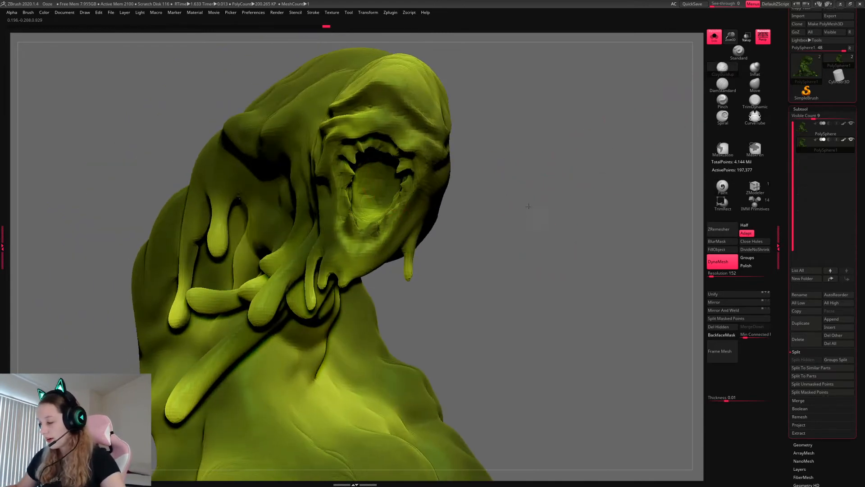
- Build up the fleshy brow folds above the mouth with the ClayBuildup brush and update the DynaMesh
{"action": "right_click_drag", "start_coordinate": [528, 207], "coordinate": [518, 189]}
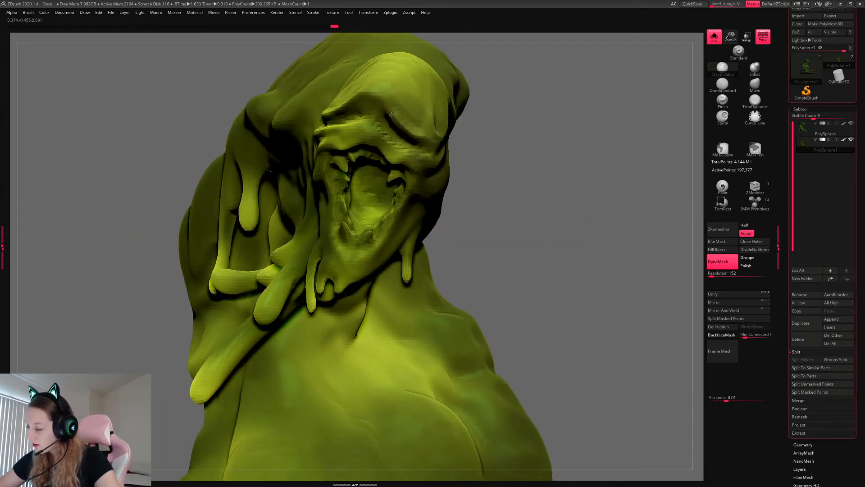
{"action": "right_click_drag", "start_coordinate": [403, 123], "coordinate": [324, 118]}
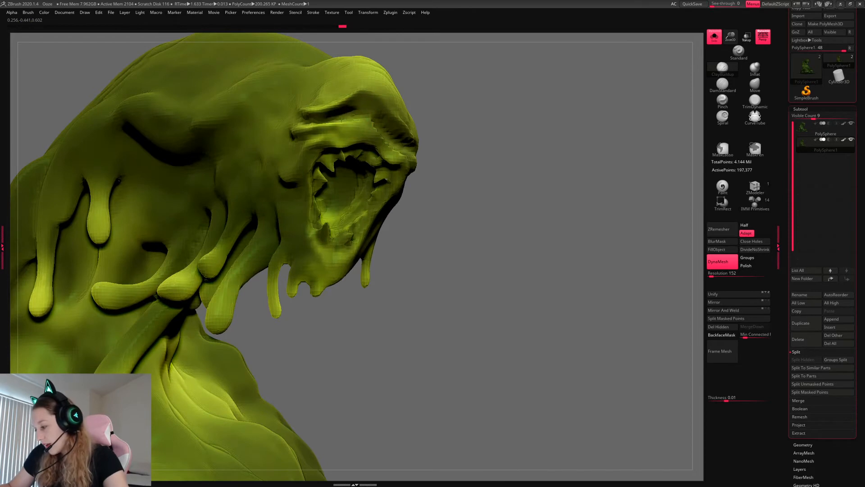
{"action": "right_click_drag", "start_coordinate": [558, 173], "coordinate": [550, 173]}
{"action": "left_click_drag", "start_coordinate": [558, 173], "coordinate": [559, 193], "text": "ctrl"}
{"action": "right_click_drag", "start_coordinate": [558, 193], "coordinate": [551, 198]}
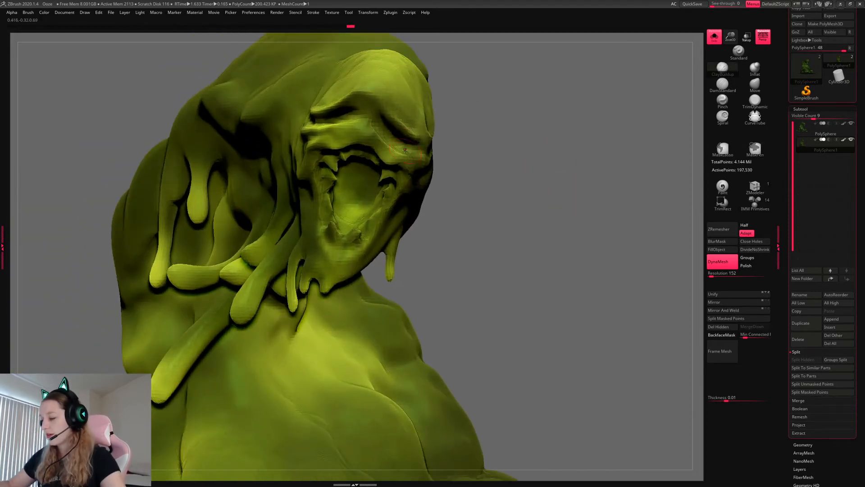
- Set the DamStandard brush to the Dots stroke, change its alpha, and carve creases into the brow folds above the mouth
{"action": "left_click", "coordinate": [727, 90]}
{"action": "right_click_drag", "start_coordinate": [514, 230], "coordinate": [508, 230]}
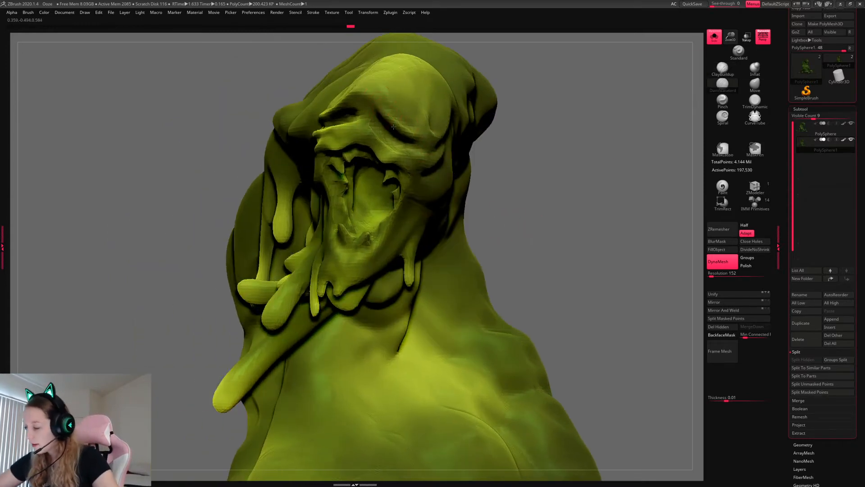
{"action": "left_click_drag", "start_coordinate": [393, 127], "coordinate": [414, 135]}
{"action": "key", "text": "space"}
{"action": "left_click", "coordinate": [368, 162]}
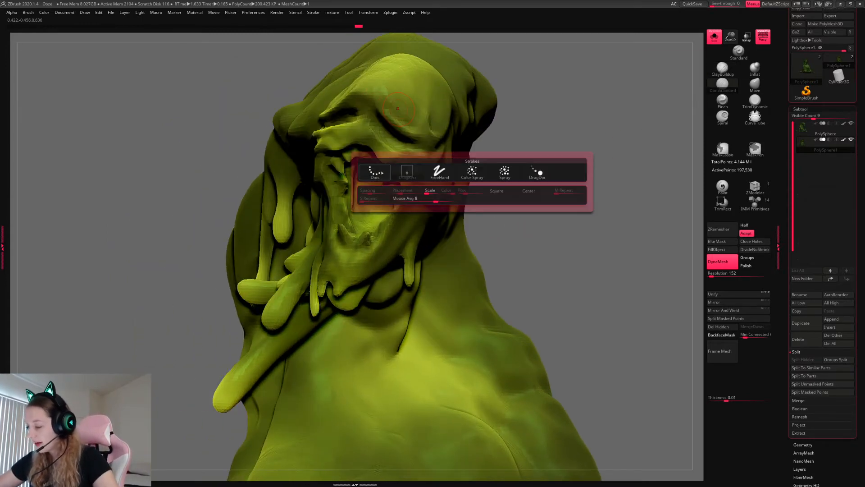
{"action": "key", "text": "space"}
{"action": "left_click", "coordinate": [348, 199]}
{"action": "left_click", "coordinate": [387, 210]}
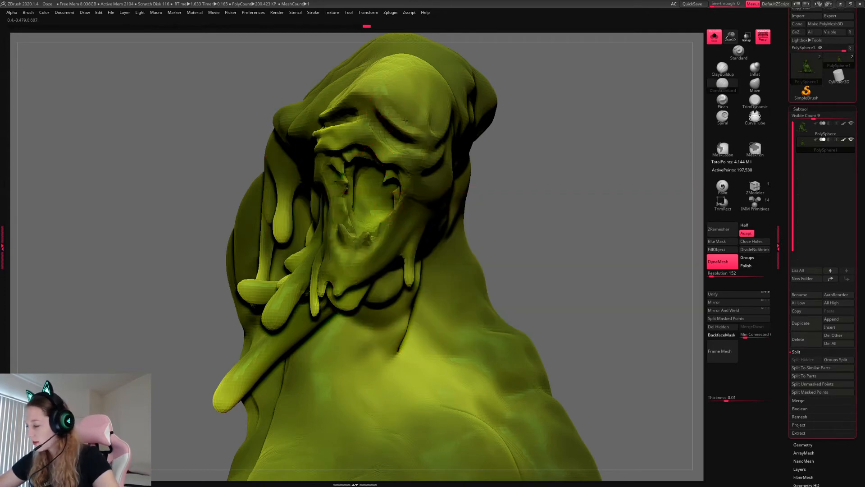
{"action": "left_click_drag", "start_coordinate": [489, 135], "coordinate": [526, 145]}
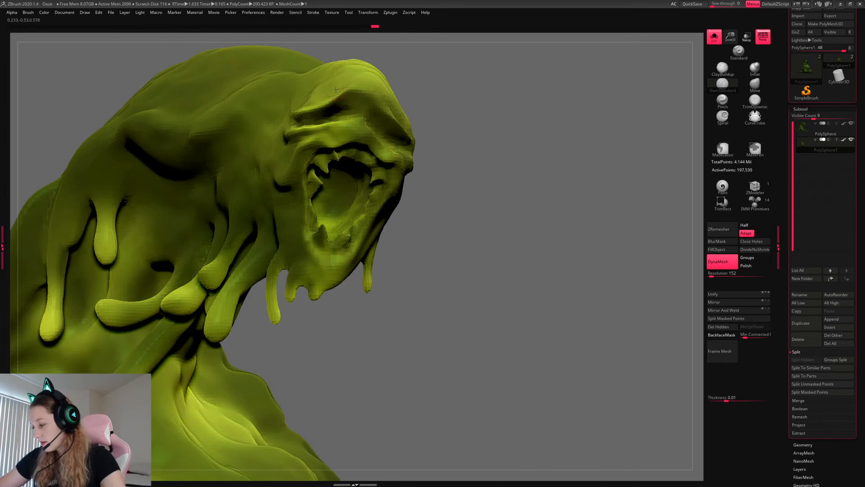
- Carve further creases into the brow folds and the upper lip area with the DamStandard brush
{"action": "left_click_drag", "start_coordinate": [306, 121], "coordinate": [325, 123]}
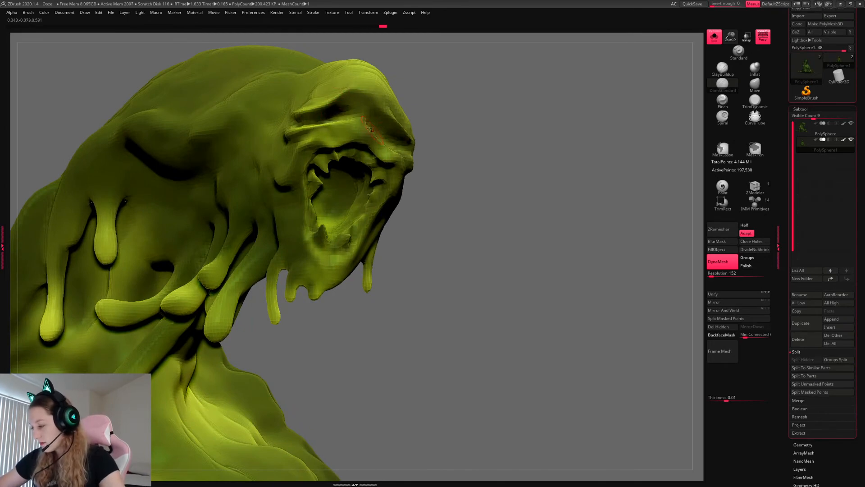
{"action": "left_click_drag", "start_coordinate": [405, 128], "coordinate": [359, 147]}
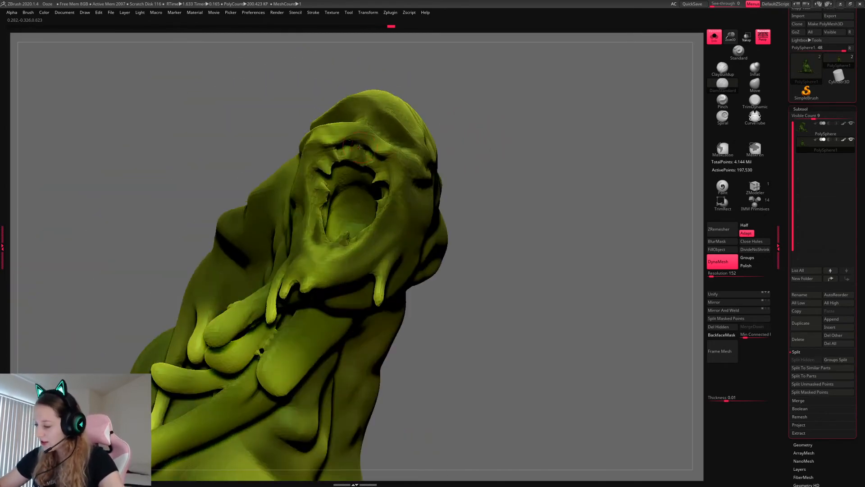
{"action": "left_click_drag", "start_coordinate": [474, 177], "coordinate": [532, 203]}
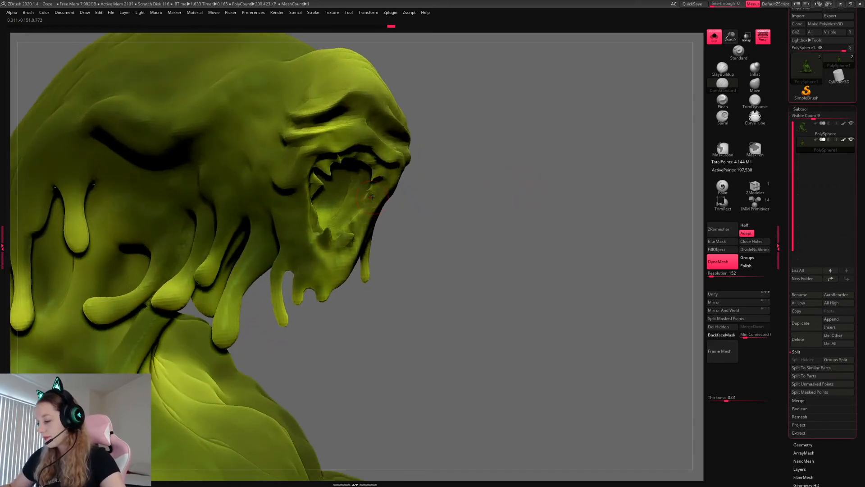
{"action": "left_click_drag", "start_coordinate": [505, 177], "coordinate": [462, 183]}
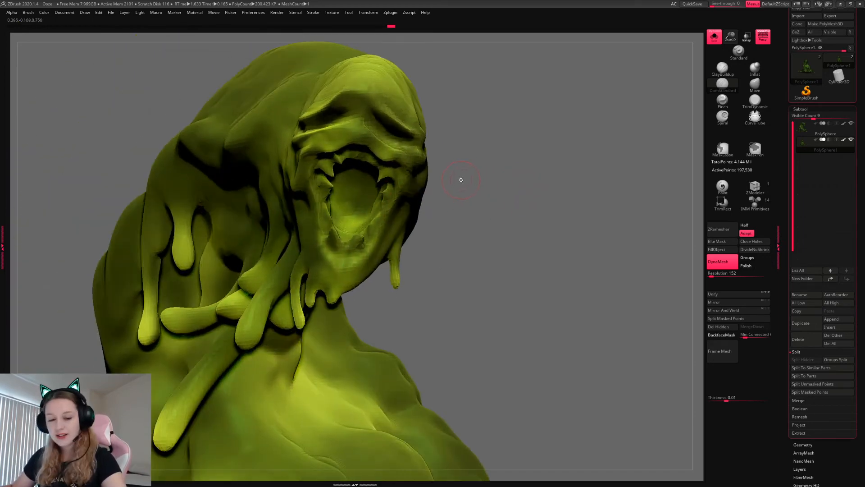
- Choose the Teeth1 insert mesh and add pointed teeth along both sides of the creature's open mouth
{"action": "key", "text": "b"}
{"action": "left_click", "coordinate": [299, 236]}
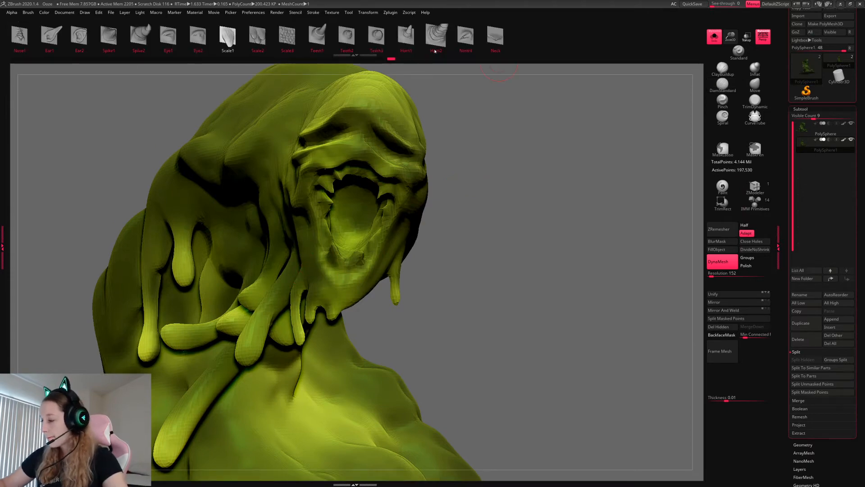
{"action": "left_click", "coordinate": [317, 36]}
{"action": "right_click", "coordinate": [407, 269]}
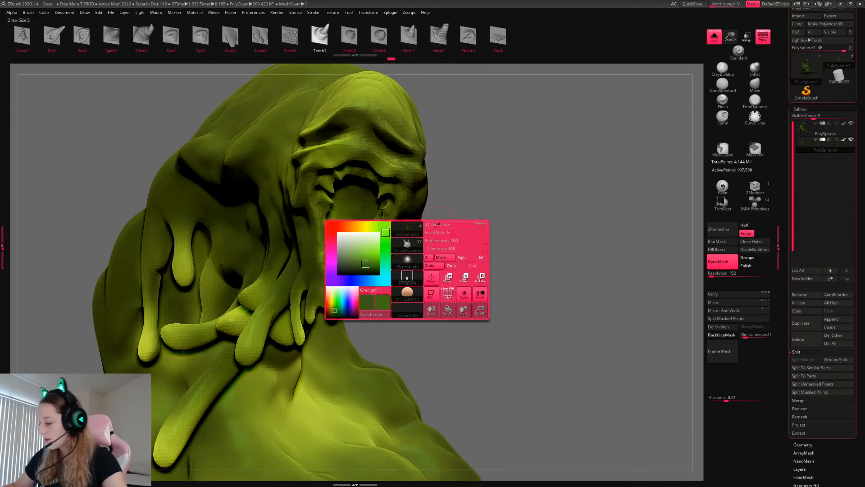
{"action": "left_click_drag", "start_coordinate": [431, 210], "coordinate": [473, 214]}
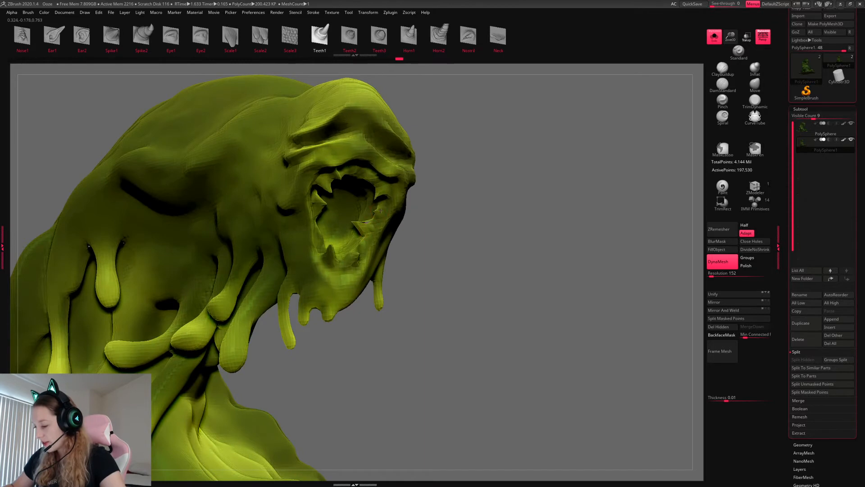
{"action": "right_click_drag", "start_coordinate": [375, 224], "coordinate": [315, 230]}
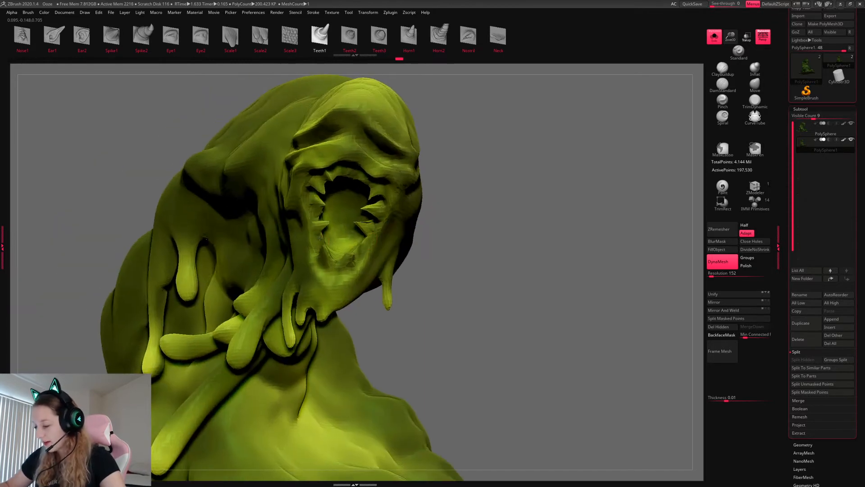
- Adjust the shape of the newly inserted side teeth with the Move brush
{"action": "left_click", "coordinate": [755, 83]}
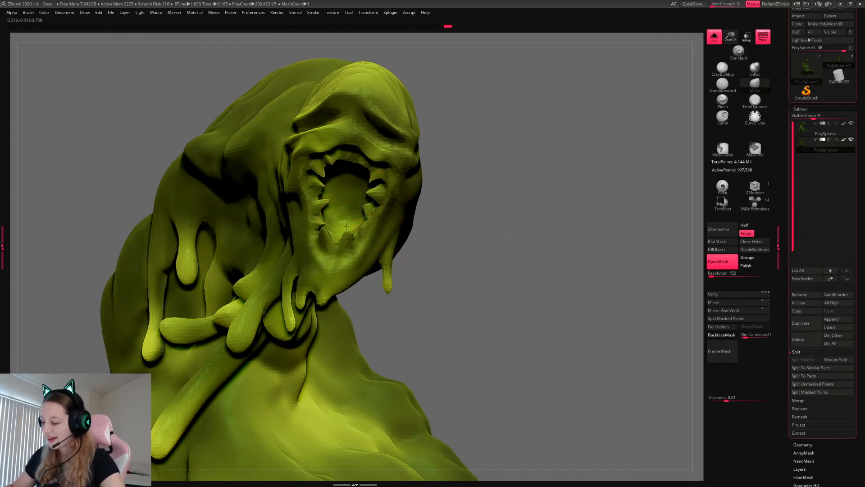
{"action": "left_click_drag", "start_coordinate": [506, 253], "coordinate": [690, 75]}
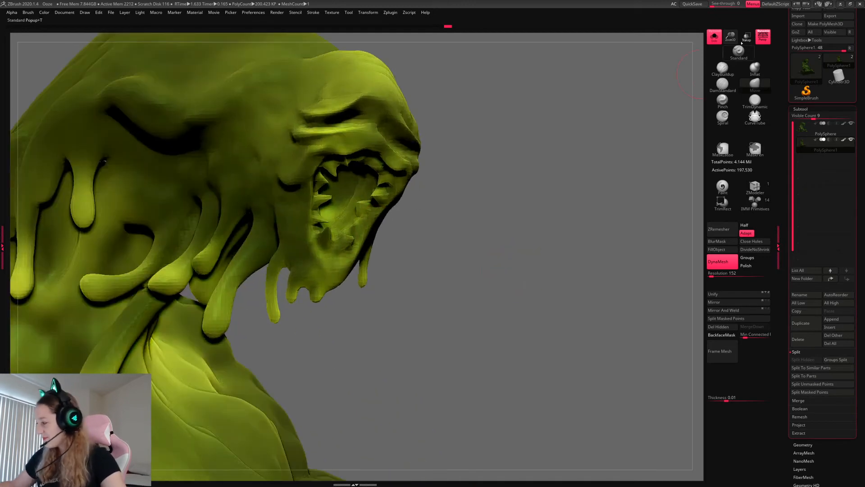
{"action": "left_click_drag", "start_coordinate": [732, 39], "coordinate": [681, 100]}
{"action": "mouse_move", "coordinate": [584, 193]}
{"action": "left_mouse_down"}
{"action": "mouse_move", "coordinate": [464, 273]}
{"action": "mouse_move", "coordinate": [500, 271]}
{"action": "mouse_move", "coordinate": [564, 215]}
{"action": "mouse_move", "coordinate": [543, 227]}
{"action": "left_mouse_up"}
{"action": "key", "text": "space"}
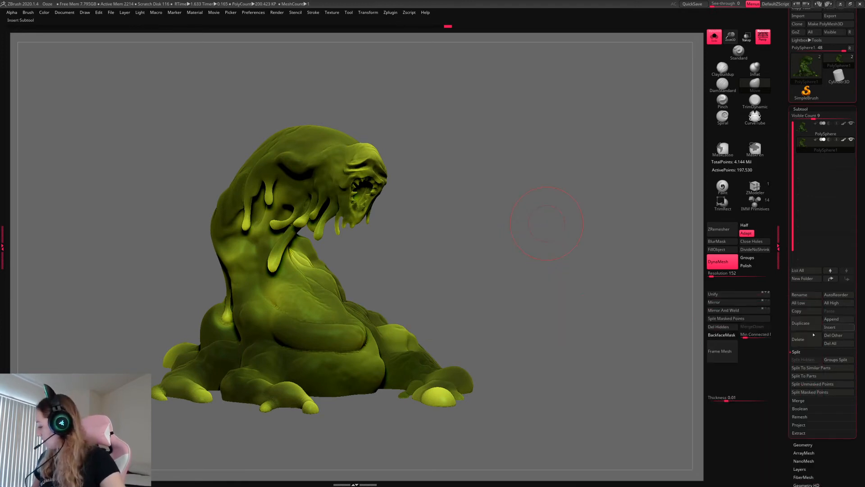
- Append a Sphere3D as a new subtool and scale it down
{"action": "left_click", "coordinate": [832, 319]}
{"action": "left_click", "coordinate": [837, 321]}
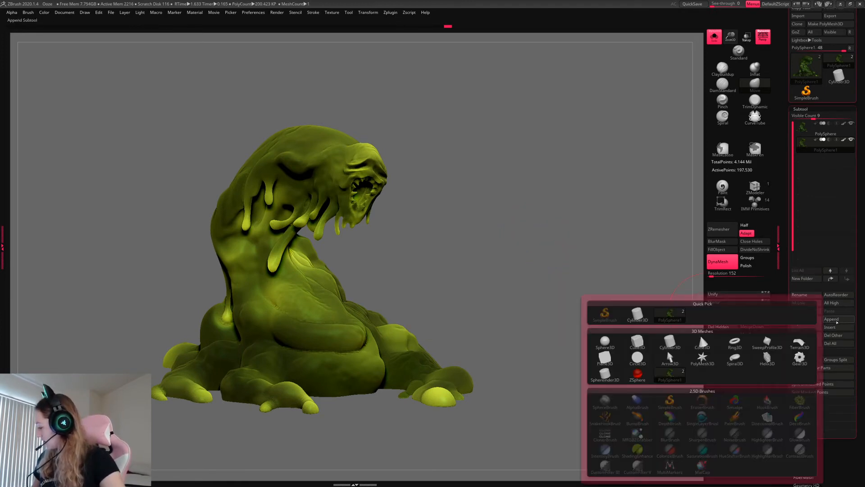
{"action": "left_click", "coordinate": [605, 341]}
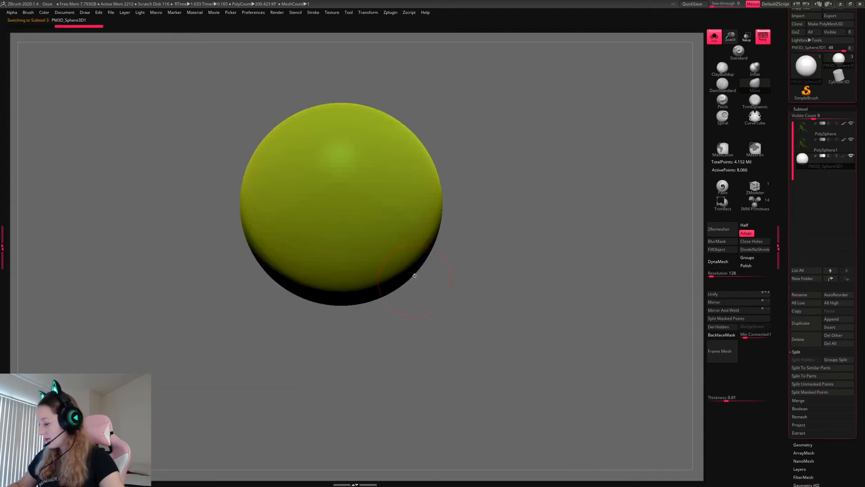
{"action": "key", "text": "w"}
{"action": "left_click_drag", "start_coordinate": [342, 204], "coordinate": [323, 236]}
{"action": "key", "text": "q"}
- Turn the sphere into a DynaMesh and set its resolution to 80
{"action": "left_click", "coordinate": [717, 263]}
{"action": "left_click", "coordinate": [710, 274]}
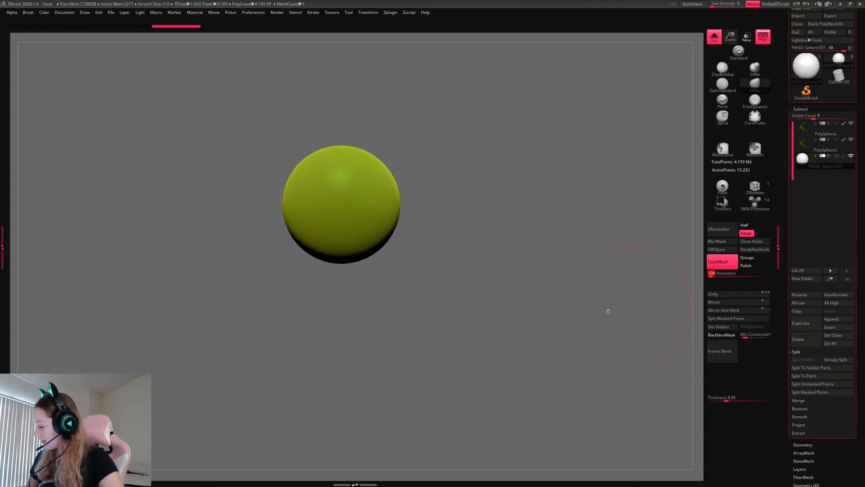
{"action": "left_click_drag", "start_coordinate": [565, 325], "coordinate": [537, 367], "text": "ctrl"}
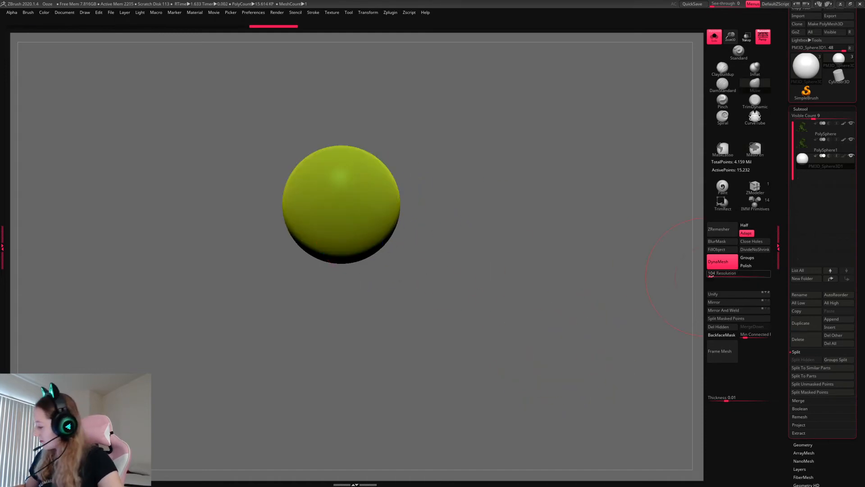
{"action": "type", "text": "80"}
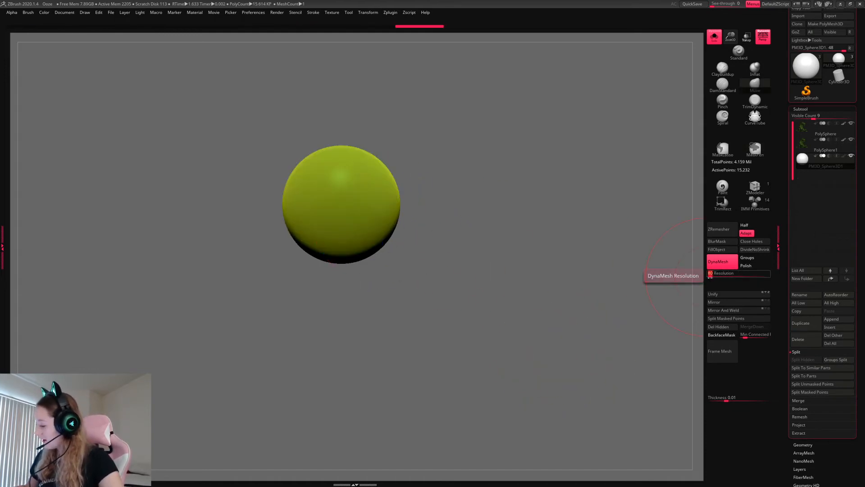
{"action": "key", "text": "Return"}
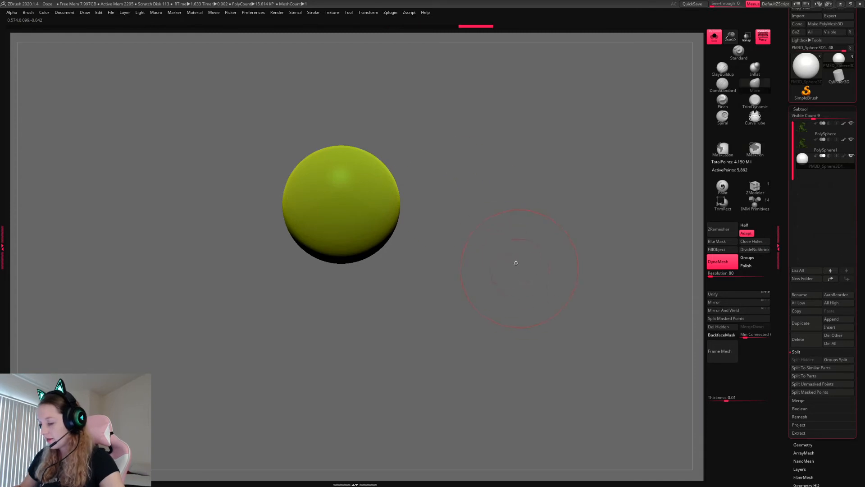
{"action": "left_click_drag", "start_coordinate": [542, 249], "coordinate": [375, 352], "text": "ctrl"}
- Stretch the sphere into a downward teardrop with the Move brush and show all subtools again
{"action": "left_click_drag", "start_coordinate": [341, 229], "coordinate": [307, 343]}
{"action": "mouse_move", "coordinate": [455, 225]}
{"action": "left_mouse_down"}
{"action": "mouse_move", "coordinate": [575, 182]}
{"action": "mouse_move", "coordinate": [655, 130]}
{"action": "left_mouse_up"}
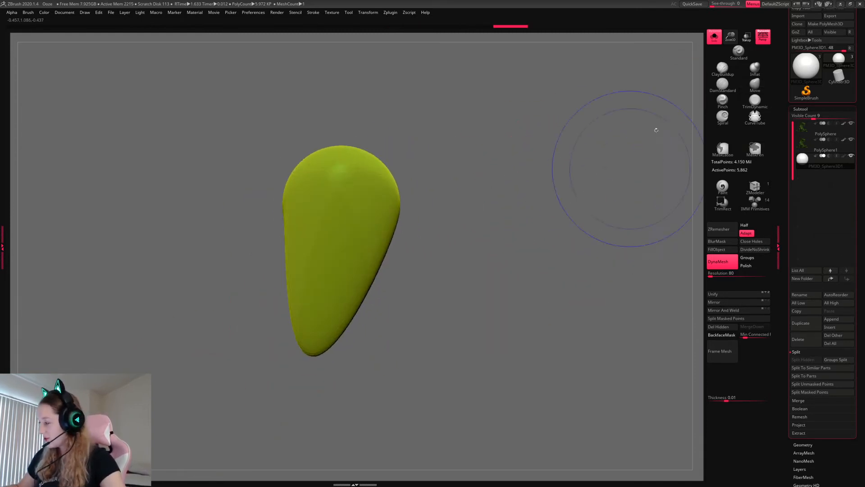
{"action": "left_click", "coordinate": [714, 36]}
- Move the teardrop beside the creature and rotate it so its narrow end points away from the creature
{"action": "key", "text": "w"}
{"action": "mouse_move", "coordinate": [368, 232]}
{"action": "left_mouse_down"}
{"action": "mouse_move", "coordinate": [440, 247]}
{"action": "mouse_move", "coordinate": [562, 230]}
{"action": "left_mouse_up"}
{"action": "left_click_drag", "start_coordinate": [619, 241], "coordinate": [497, 226], "text": "alt"}
{"action": "left_click_drag", "start_coordinate": [414, 206], "coordinate": [413, 159]}
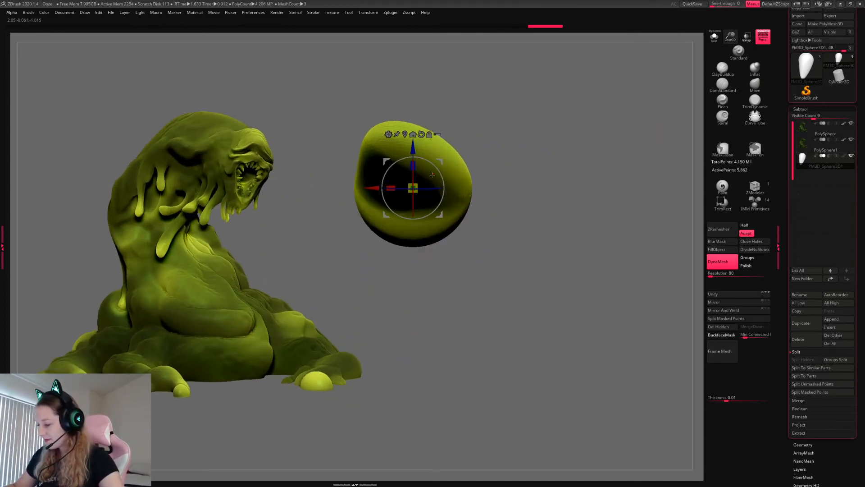
{"action": "left_click_drag", "start_coordinate": [431, 189], "coordinate": [521, 194]}
{"action": "key", "text": "q"}
- Pull the teardrop's thick end down into a wide body with the Move brush and update the DynaMesh
{"action": "key", "text": "space"}
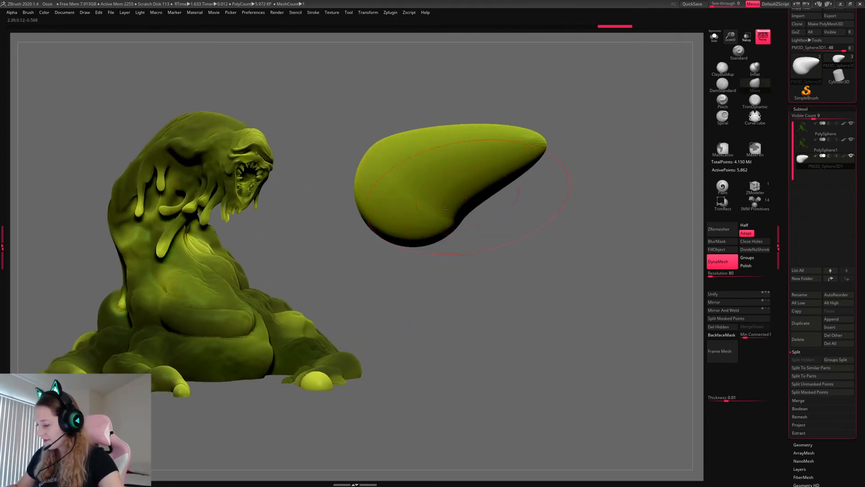
{"action": "left_click_drag", "start_coordinate": [402, 207], "coordinate": [339, 296]}
{"action": "mouse_move", "coordinate": [344, 255]}
{"action": "left_mouse_down"}
{"action": "mouse_move", "coordinate": [313, 267]}
{"action": "mouse_move", "coordinate": [311, 239]}
{"action": "left_mouse_up"}
{"action": "left_click_drag", "start_coordinate": [369, 311], "coordinate": [430, 360]}
{"action": "left_click_drag", "start_coordinate": [331, 311], "coordinate": [288, 354]}
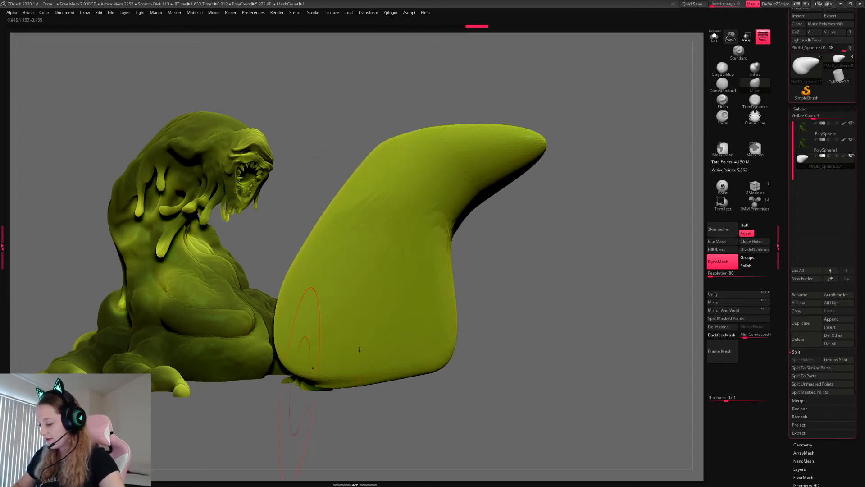
{"action": "left_click_drag", "start_coordinate": [419, 360], "coordinate": [439, 388]}
{"action": "left_click_drag", "start_coordinate": [311, 225], "coordinate": [347, 234]}
{"action": "left_click_drag", "start_coordinate": [543, 231], "coordinate": [548, 243], "text": "ctrl"}
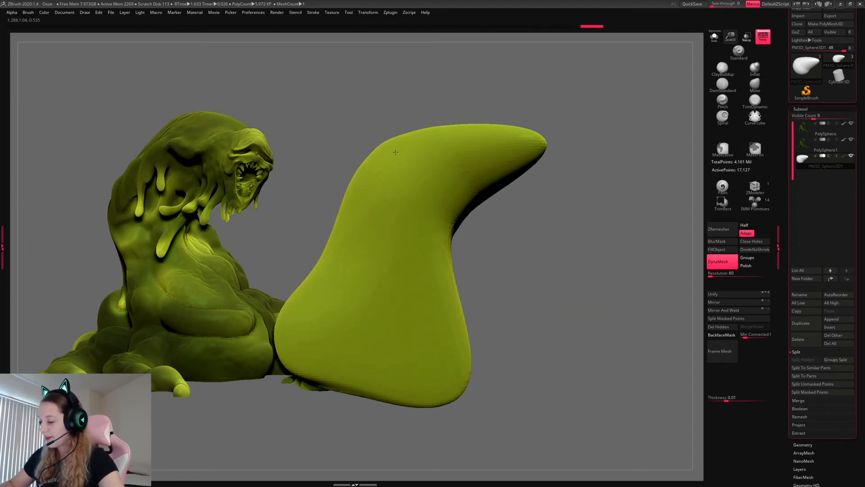
- Lower the new body's DynaMesh resolution to 32, remesh it, and smooth the neck and tip
{"action": "left_click_drag", "start_coordinate": [712, 276], "coordinate": [708, 276]}
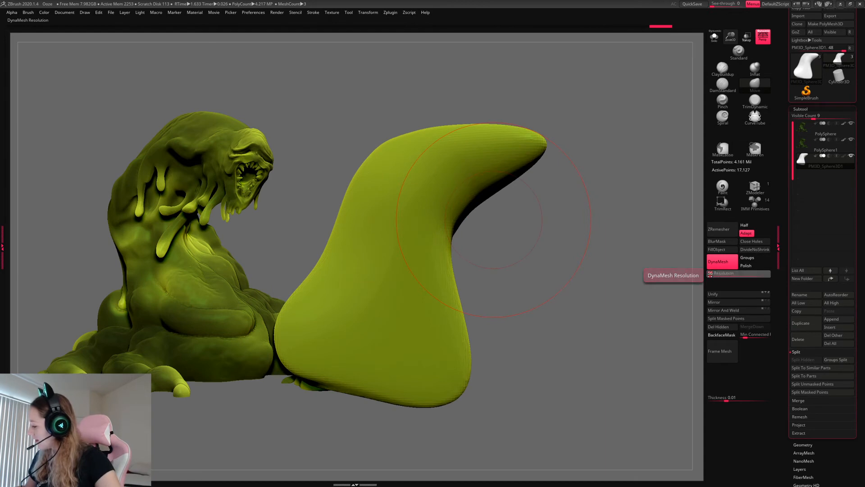
{"action": "left_click_drag", "start_coordinate": [533, 281], "coordinate": [574, 350], "text": "ctrl"}
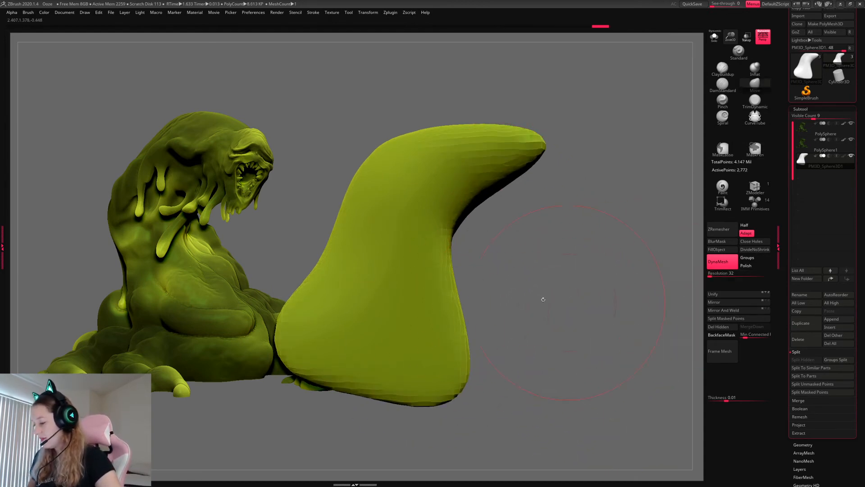
{"action": "left_click_drag", "start_coordinate": [543, 299], "coordinate": [548, 306], "text": "ctrl"}
{"action": "mouse_move", "coordinate": [475, 157]}
{"action": "left_mouse_down", "text": "shift"}
{"action": "mouse_move", "coordinate": [399, 210]}
{"action": "mouse_move", "coordinate": [435, 212]}
{"action": "left_mouse_up", "text": "shift"}
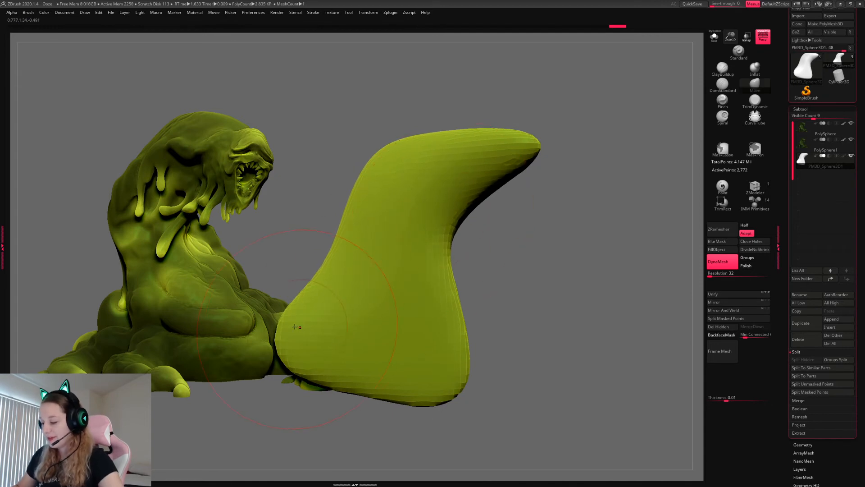
- Spread the base of the new body outward with the Move brush, working from the side and from below
{"action": "left_click_drag", "start_coordinate": [294, 326], "coordinate": [283, 349]}
{"action": "left_click_drag", "start_coordinate": [571, 323], "coordinate": [498, 259]}
{"action": "left_click_drag", "start_coordinate": [657, 110], "coordinate": [388, 89]}
{"action": "left_click_drag", "start_coordinate": [382, 185], "coordinate": [428, 329]}
{"action": "left_click_drag", "start_coordinate": [435, 203], "coordinate": [536, 208]}
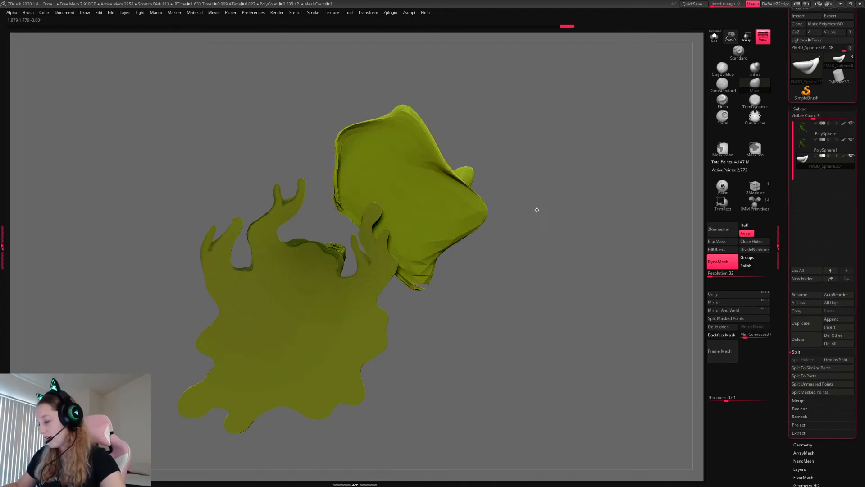
- Pull slime lobes out of the base's outline from below with the Move brush, updating the DynaMesh
{"action": "left_click_drag", "start_coordinate": [440, 165], "coordinate": [509, 126]}
{"action": "left_click_drag", "start_coordinate": [448, 235], "coordinate": [487, 293]}
{"action": "left_click_drag", "start_coordinate": [365, 215], "coordinate": [337, 212]}
{"action": "left_click_drag", "start_coordinate": [345, 182], "coordinate": [322, 185]}
{"action": "left_click_drag", "start_coordinate": [581, 155], "coordinate": [628, 232], "text": "ctrl"}
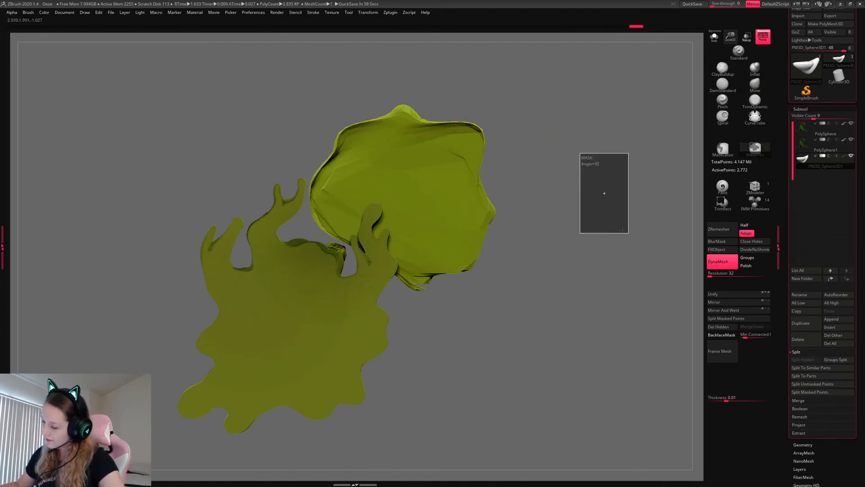
{"action": "left_click_drag", "start_coordinate": [546, 186], "coordinate": [533, 219], "text": "alt"}
{"action": "mouse_move", "coordinate": [452, 169]}
{"action": "left_mouse_down"}
{"action": "mouse_move", "coordinate": [447, 149]}
{"action": "mouse_move", "coordinate": [467, 113]}
{"action": "mouse_move", "coordinate": [464, 132]}
{"action": "mouse_move", "coordinate": [508, 118]}
{"action": "mouse_move", "coordinate": [465, 125]}
{"action": "mouse_move", "coordinate": [469, 136]}
{"action": "mouse_move", "coordinate": [512, 141]}
{"action": "left_mouse_up"}
{"action": "mouse_move", "coordinate": [585, 149]}
{"action": "left_mouse_down", "text": "ctrl"}
{"action": "mouse_move", "coordinate": [631, 252]}
{"action": "mouse_move", "coordinate": [615, 293]}
{"action": "mouse_move", "coordinate": [586, 242]}
{"action": "mouse_move", "coordinate": [553, 356]}
{"action": "mouse_move", "coordinate": [581, 266]}
{"action": "left_mouse_up", "text": "ctrl"}
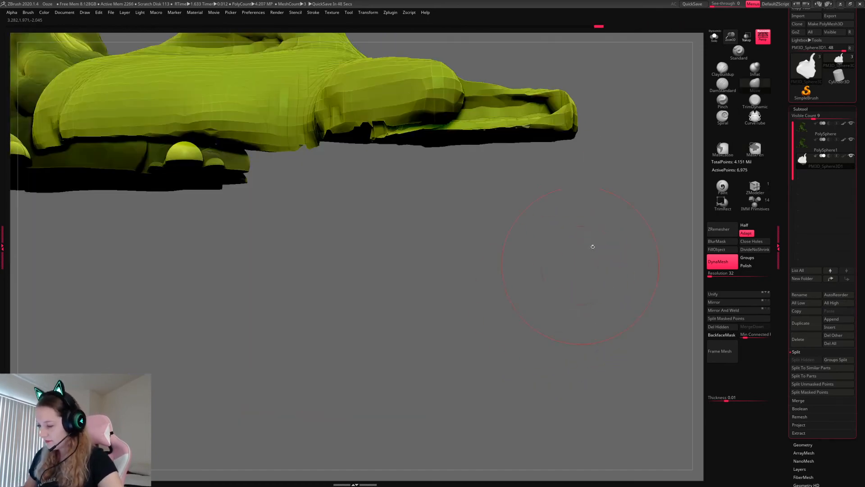
- Move the new slime body farther away from the first creature
{"action": "left_click_drag", "start_coordinate": [732, 20], "coordinate": [516, 428]}
{"action": "right_click", "coordinate": [452, 289]}
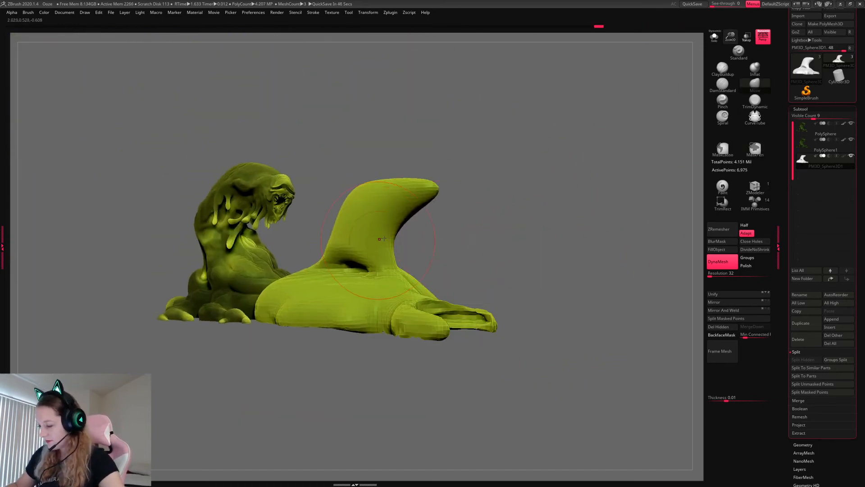
{"action": "key", "text": "w"}
{"action": "mouse_move", "coordinate": [401, 184]}
{"action": "left_mouse_down"}
{"action": "mouse_move", "coordinate": [461, 192]}
{"action": "mouse_move", "coordinate": [495, 182]}
{"action": "mouse_move", "coordinate": [501, 159]}
{"action": "mouse_move", "coordinate": [522, 172]}
{"action": "left_mouse_up"}
{"action": "key", "text": "q"}
- Push the back of the new body's neck outward with the Move brush to slope it into the base
{"action": "key", "text": "space"}
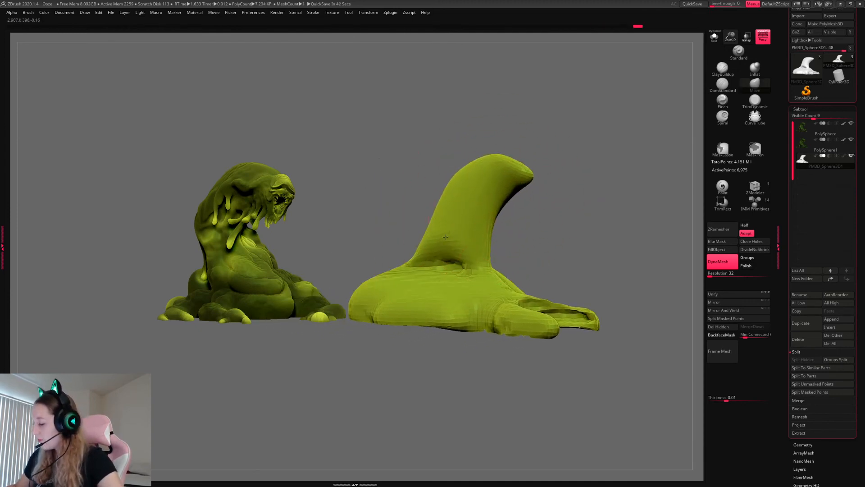
{"action": "mouse_move", "coordinate": [426, 251]}
{"action": "left_mouse_down"}
{"action": "mouse_move", "coordinate": [411, 253]}
{"action": "mouse_move", "coordinate": [410, 243]}
{"action": "left_mouse_up"}
{"action": "left_click_drag", "start_coordinate": [448, 206], "coordinate": [433, 201]}
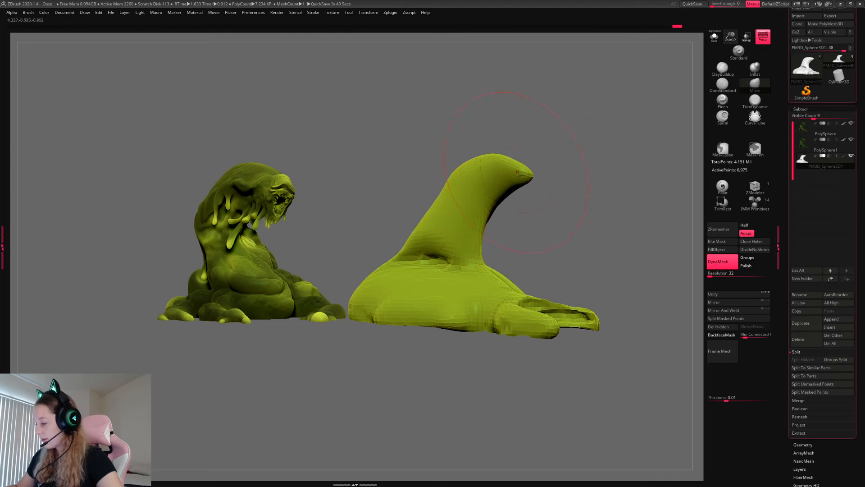
- Append another Sphere3D as a new subtool
{"action": "left_click", "coordinate": [828, 320]}
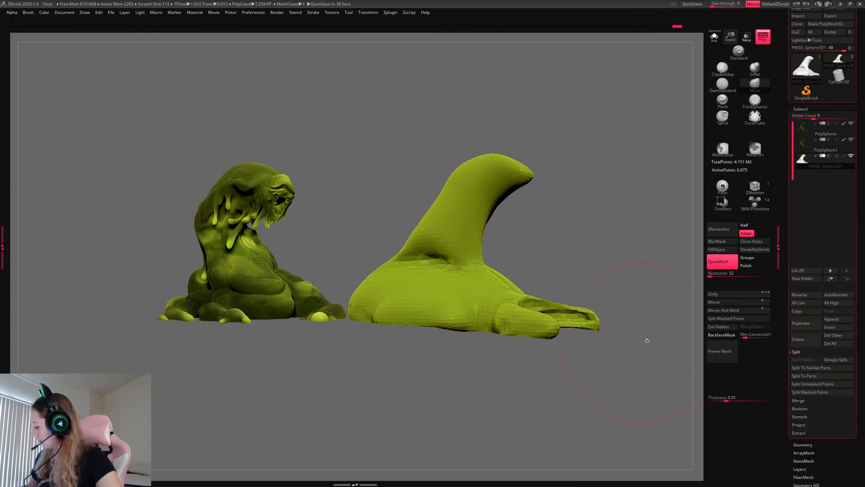
{"action": "left_click", "coordinate": [832, 320]}
{"action": "left_click", "coordinate": [637, 342]}
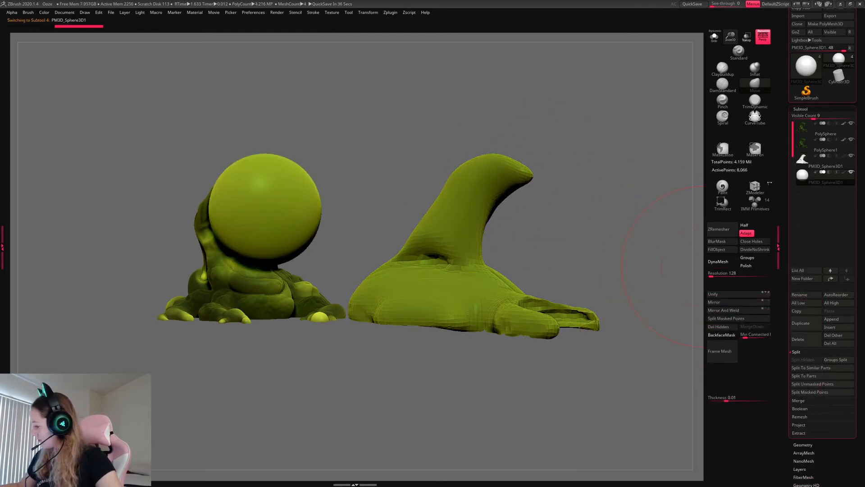
- Scale down the new sphere and place it at the tip of the second body's neck as a head
{"action": "key", "text": "w"}
{"action": "left_click_drag", "start_coordinate": [294, 183], "coordinate": [576, 151]}
{"action": "left_click_drag", "start_coordinate": [547, 177], "coordinate": [532, 203]}
{"action": "left_click_drag", "start_coordinate": [631, 180], "coordinate": [631, 289]}
{"action": "left_click_drag", "start_coordinate": [575, 151], "coordinate": [540, 218]}
{"action": "key", "text": "q"}
{"action": "left_click_drag", "start_coordinate": [606, 216], "coordinate": [617, 104]}
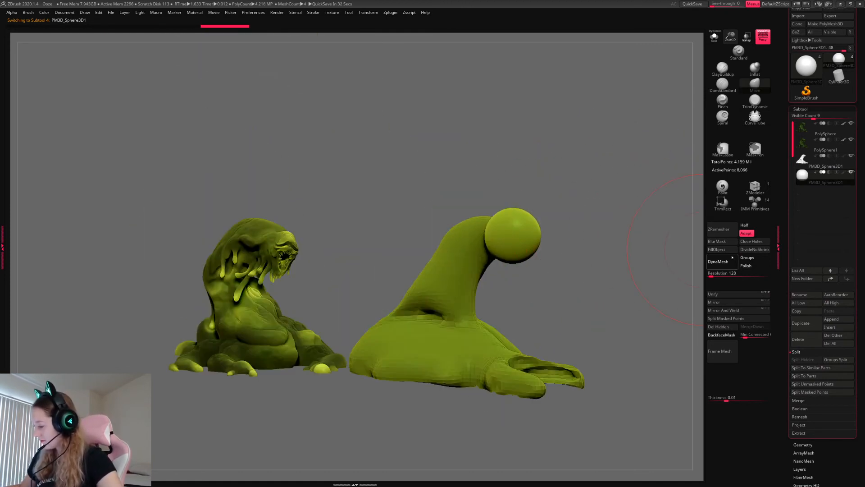
- Convert the head sphere to a DynaMesh at resolution 80 and remesh it
{"action": "left_click", "coordinate": [723, 263]}
{"action": "left_click", "coordinate": [731, 274]}
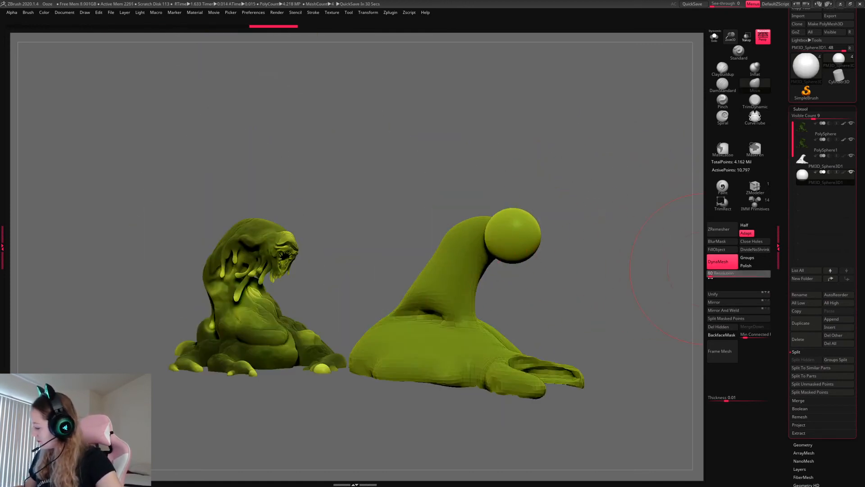
{"action": "type", "text": "80"}
{"action": "key", "text": "Return"}
{"action": "left_click_drag", "start_coordinate": [568, 236], "coordinate": [604, 295], "text": "ctrl"}
- Shape the head sphere with the Move brush into an elongated face with a front hollow and a pointed chin
{"action": "mouse_move", "coordinate": [502, 240]}
{"action": "left_mouse_down"}
{"action": "mouse_move", "coordinate": [481, 245]}
{"action": "mouse_move", "coordinate": [500, 276]}
{"action": "mouse_move", "coordinate": [484, 253]}
{"action": "mouse_move", "coordinate": [521, 256]}
{"action": "left_mouse_up"}
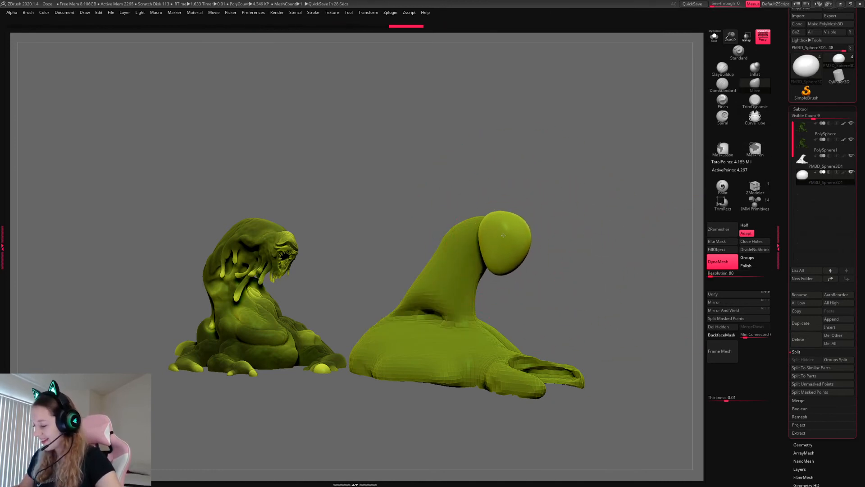
{"action": "left_click_drag", "start_coordinate": [631, 243], "coordinate": [531, 246]}
{"action": "left_click_drag", "start_coordinate": [518, 235], "coordinate": [537, 234]}
{"action": "left_click_drag", "start_coordinate": [572, 194], "coordinate": [649, 198]}
{"action": "mouse_move", "coordinate": [527, 245]}
{"action": "left_mouse_down"}
{"action": "mouse_move", "coordinate": [515, 243]}
{"action": "mouse_move", "coordinate": [533, 233]}
{"action": "mouse_move", "coordinate": [514, 258]}
{"action": "mouse_move", "coordinate": [510, 250]}
{"action": "mouse_move", "coordinate": [525, 258]}
{"action": "left_mouse_up"}
{"action": "right_click", "coordinate": [485, 290]}
{"action": "left_click_drag", "start_coordinate": [543, 222], "coordinate": [546, 220]}
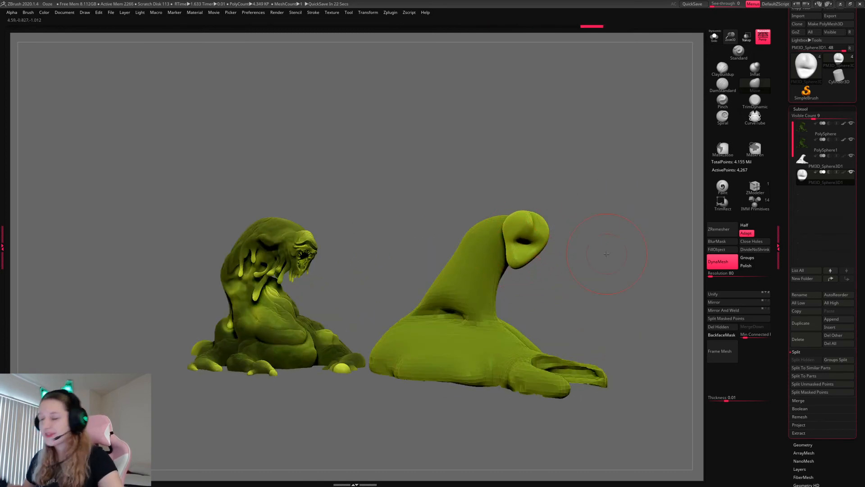
{"action": "right_click", "coordinate": [559, 200]}
- Select the second creature's body and reshape its neck into a more curved arch with the Move brush
{"action": "left_click", "coordinate": [489, 314], "text": "alt"}
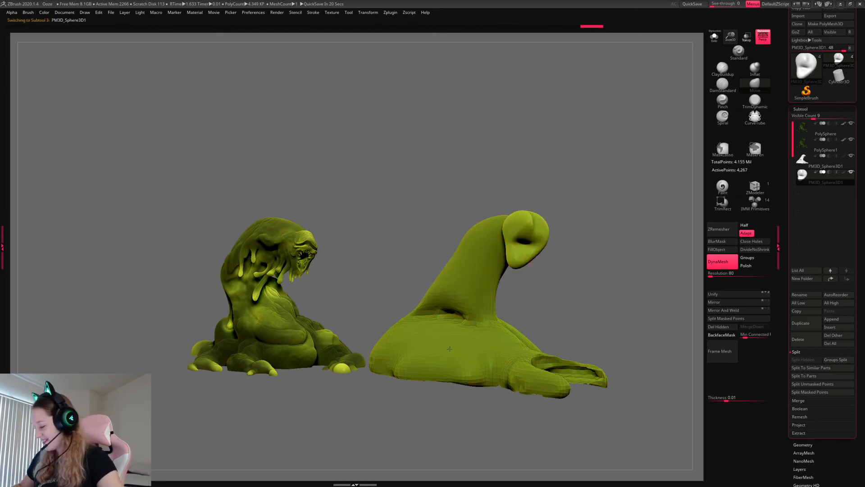
{"action": "key", "text": "space"}
{"action": "left_click", "coordinate": [588, 259]}
{"action": "mouse_move", "coordinate": [471, 296]}
{"action": "left_mouse_down"}
{"action": "mouse_move", "coordinate": [459, 292]}
{"action": "mouse_move", "coordinate": [474, 311]}
{"action": "left_mouse_up"}
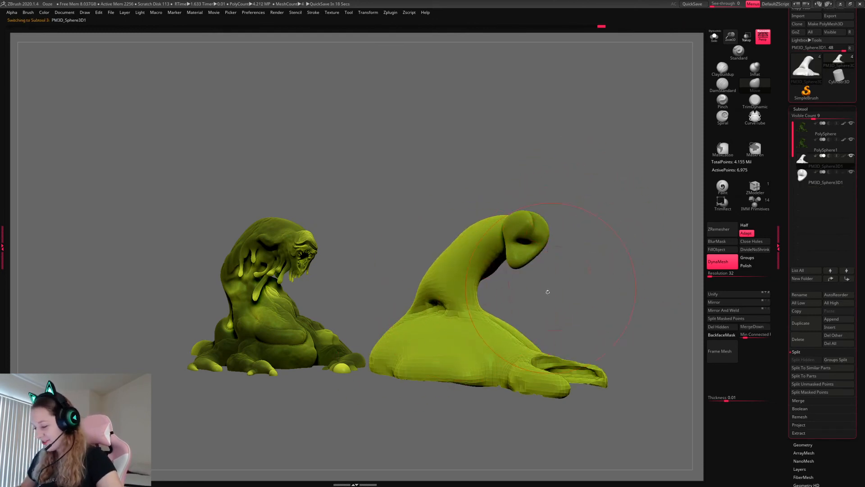
- Pull a new limb and a small lobe out of the second body's base edge with the Move brush, working from underneath
{"action": "key", "text": "space"}
{"action": "left_click_drag", "start_coordinate": [595, 253], "coordinate": [598, 149]}
{"action": "key", "text": "space"}
{"action": "left_click", "coordinate": [570, 303]}
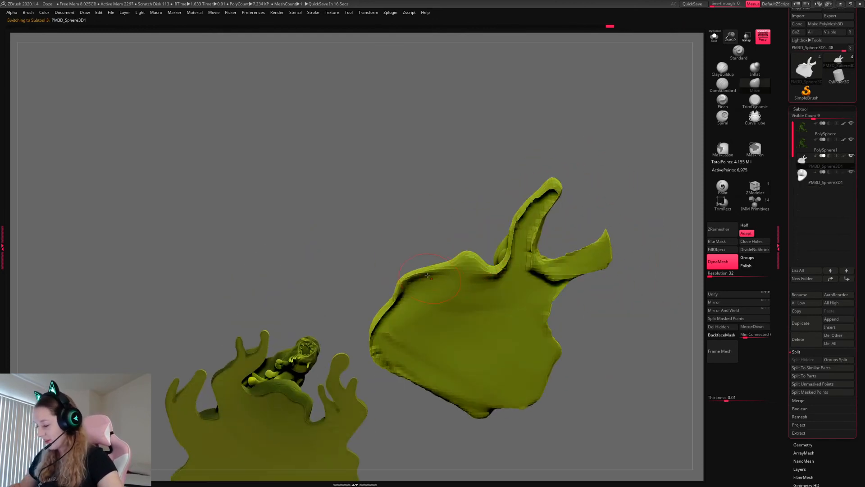
{"action": "left_click_drag", "start_coordinate": [427, 274], "coordinate": [414, 228]}
{"action": "left_click_drag", "start_coordinate": [393, 294], "coordinate": [367, 284]}
{"action": "mouse_move", "coordinate": [411, 241]}
{"action": "left_mouse_down"}
{"action": "mouse_move", "coordinate": [399, 211]}
{"action": "mouse_move", "coordinate": [413, 178]}
{"action": "left_mouse_up"}
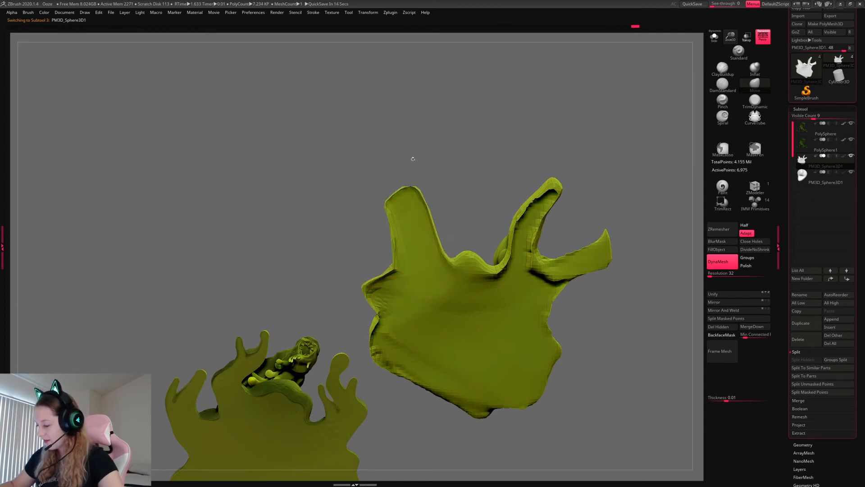
- Refine the new limb's outline with a resized Move brush and remesh the body with DynaMesh
{"action": "key", "text": "space"}
{"action": "left_click", "coordinate": [362, 253]}
{"action": "left_click_drag", "start_coordinate": [431, 226], "coordinate": [413, 219]}
{"action": "left_click_drag", "start_coordinate": [424, 216], "coordinate": [411, 211]}
{"action": "left_click_drag", "start_coordinate": [504, 143], "coordinate": [515, 171], "text": "ctrl"}
- Pull the near side of the second body's base down toward the ground and remesh it again
{"action": "left_click_drag", "start_coordinate": [665, 185], "coordinate": [643, 287], "text": "shift"}
{"action": "left_click_drag", "start_coordinate": [393, 279], "coordinate": [391, 305]}
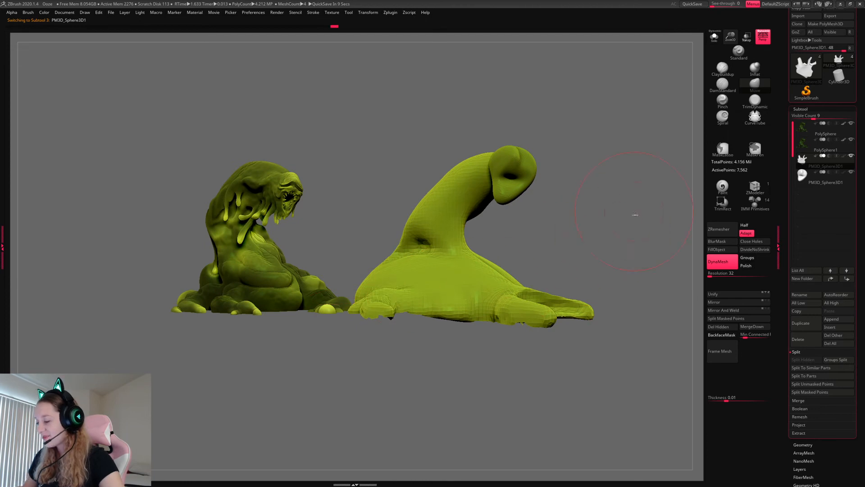
{"action": "left_click_drag", "start_coordinate": [636, 220], "coordinate": [663, 272], "text": "ctrl"}
{"action": "left_click_drag", "start_coordinate": [612, 324], "coordinate": [603, 331]}
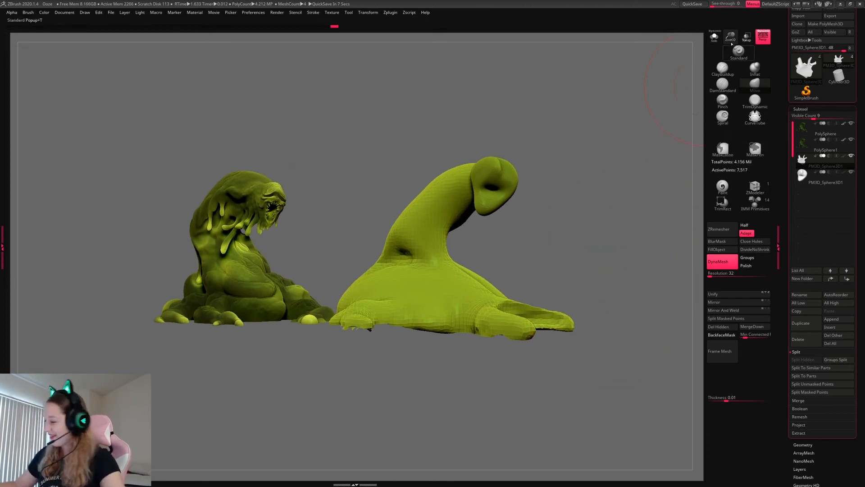
- Change the document background colour to black
{"action": "left_click_drag", "start_coordinate": [731, 36], "coordinate": [732, 67]}
{"action": "mouse_move", "coordinate": [619, 234]}
{"action": "left_mouse_down"}
{"action": "mouse_move", "coordinate": [608, 241]}
{"action": "mouse_move", "coordinate": [626, 249]}
{"action": "left_mouse_up"}
{"action": "mouse_move", "coordinate": [70, 14]}
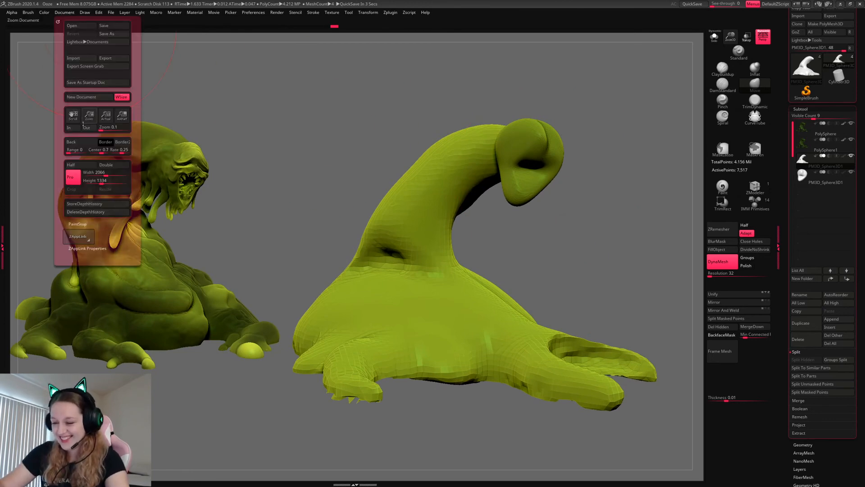
{"action": "left_click_drag", "start_coordinate": [83, 142], "coordinate": [107, 142]}
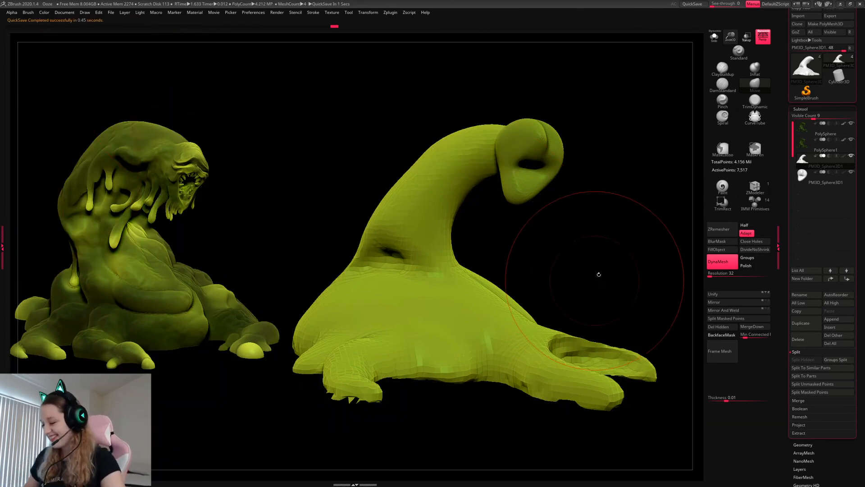
{"action": "left_click_drag", "start_coordinate": [597, 272], "coordinate": [604, 27]}
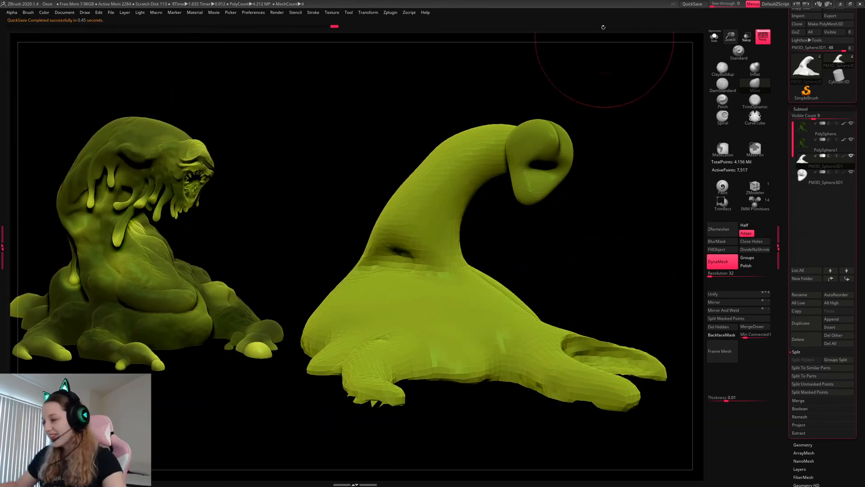
{"action": "left_click_drag", "start_coordinate": [623, 132], "coordinate": [513, 147]}
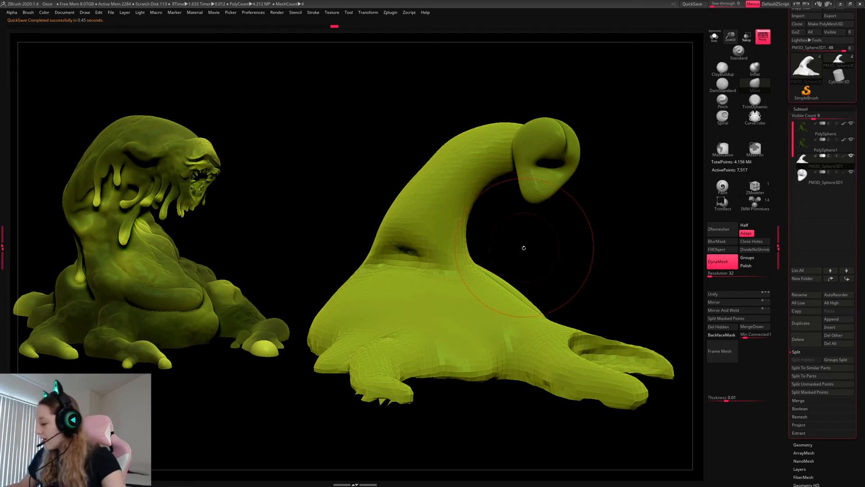
{"action": "key", "text": "space"}
{"action": "left_click_drag", "start_coordinate": [536, 249], "coordinate": [530, 248]}
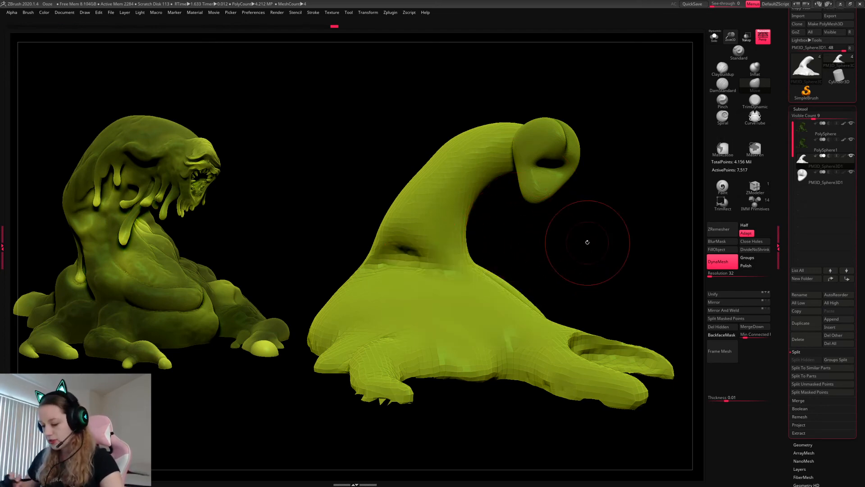
- Select the first slime creature's body, isolate it, and apply slight Gravity deformations
{"action": "left_click", "coordinate": [185, 271], "text": "alt"}
{"action": "left_click_drag", "start_coordinate": [372, 201], "coordinate": [472, 202], "text": "alt"}
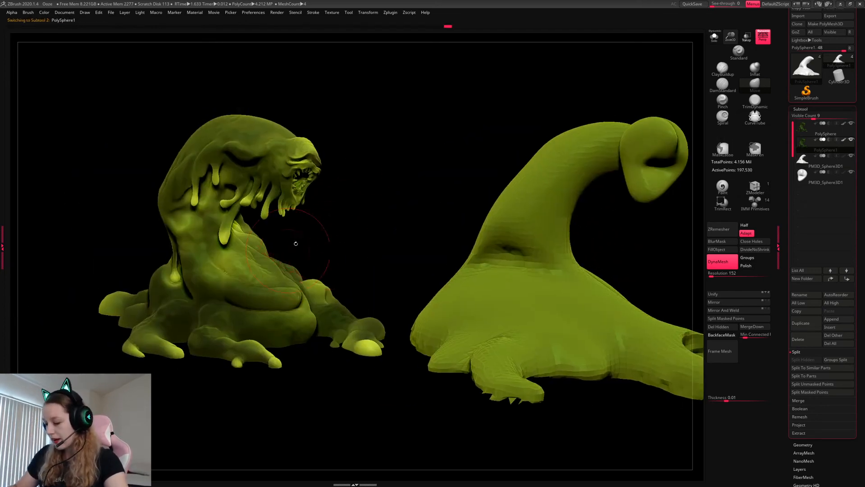
{"action": "left_click", "coordinate": [801, 108]}
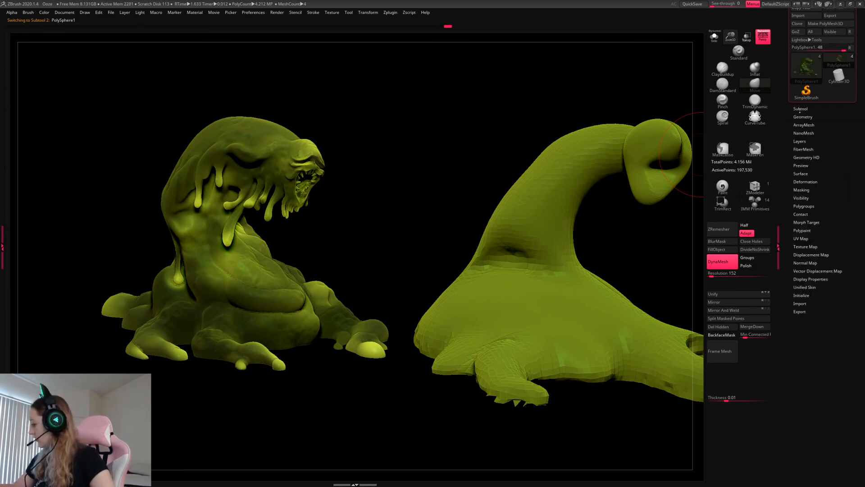
{"action": "left_click", "coordinate": [806, 182]}
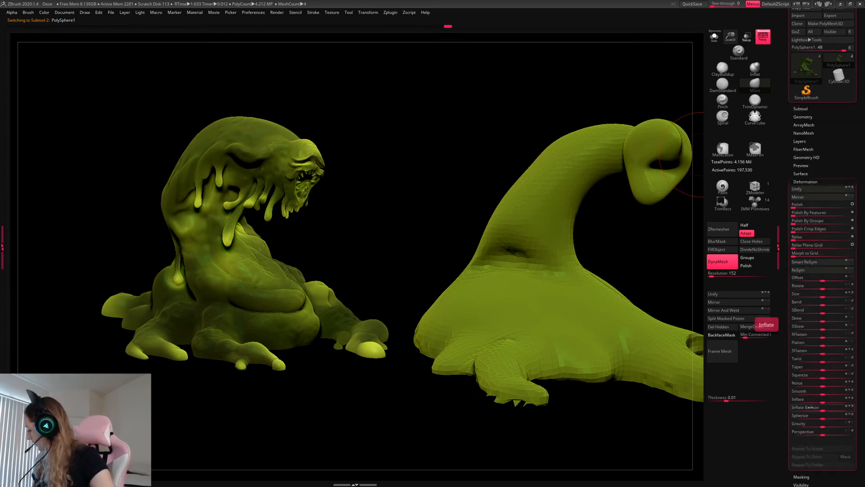
{"action": "mouse_move", "coordinate": [826, 428]}
{"action": "left_mouse_down"}
{"action": "mouse_move", "coordinate": [812, 427]}
{"action": "mouse_move", "coordinate": [825, 427]}
{"action": "left_mouse_up"}
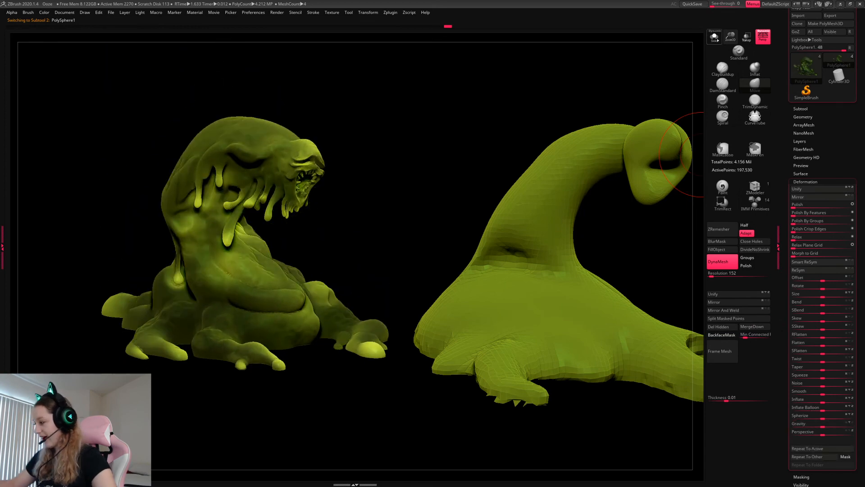
{"action": "left_click", "coordinate": [715, 38]}
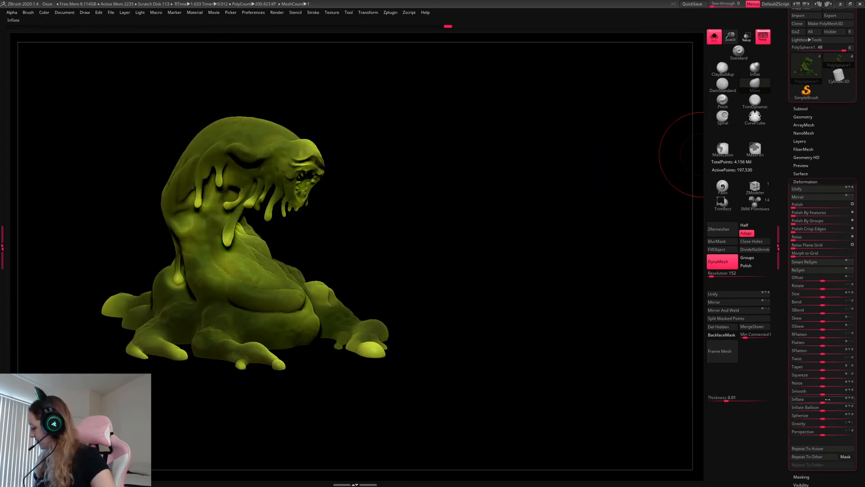
{"action": "mouse_move", "coordinate": [825, 424]}
{"action": "left_mouse_down"}
{"action": "mouse_move", "coordinate": [835, 425]}
{"action": "mouse_move", "coordinate": [824, 424]}
{"action": "left_mouse_up"}
- Try a Gravity deformation on only the first creature's drips by masking off the rest of its body
{"action": "left_click_drag", "start_coordinate": [270, 182], "coordinate": [245, 206], "text": "ctrl"}
{"action": "left_click_drag", "start_coordinate": [394, 185], "coordinate": [402, 188], "text": "ctrl"}
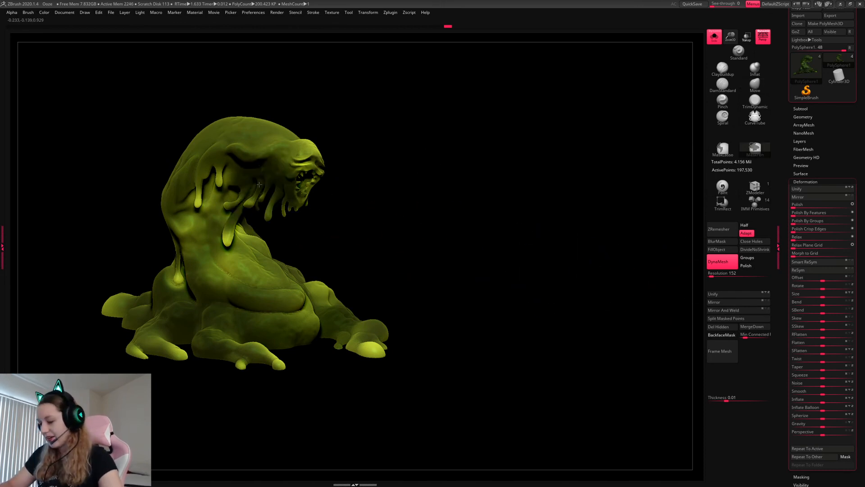
{"action": "left_click", "coordinate": [458, 165], "text": "ctrl"}
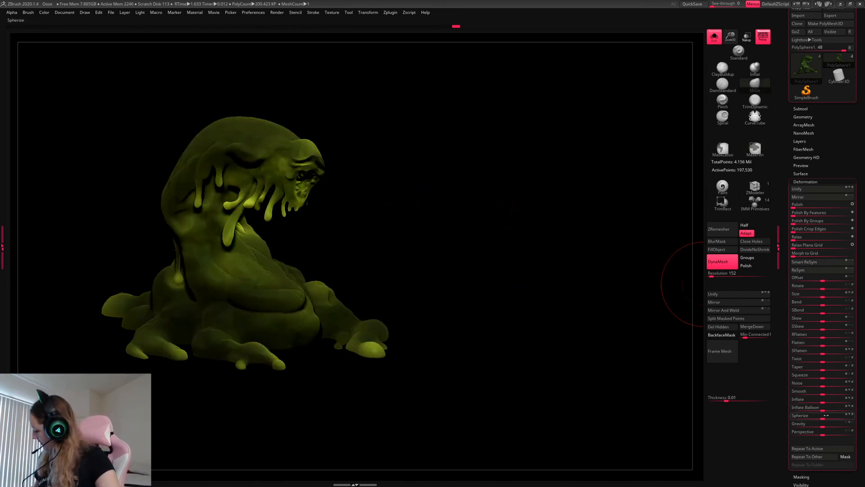
{"action": "left_click_drag", "start_coordinate": [824, 425], "coordinate": [829, 424]}
{"action": "key", "text": "ctrl+z"}
{"action": "left_click_drag", "start_coordinate": [460, 385], "coordinate": [510, 379], "text": "ctrl"}
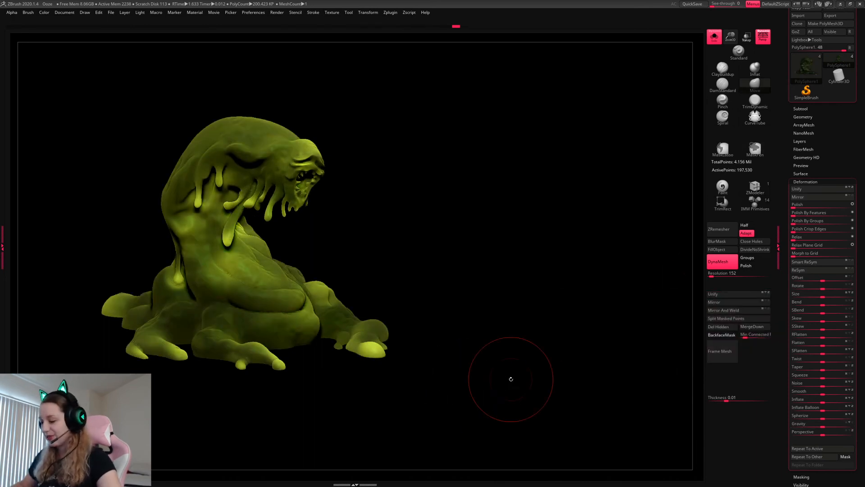
- Show all subtools again, frame both slime creatures together, and start a BPR render
{"action": "left_click", "coordinate": [720, 40]}
{"action": "left_click_drag", "start_coordinate": [730, 39], "coordinate": [731, 23]}
{"action": "left_click_drag", "start_coordinate": [618, 234], "coordinate": [595, 256], "text": "alt"}
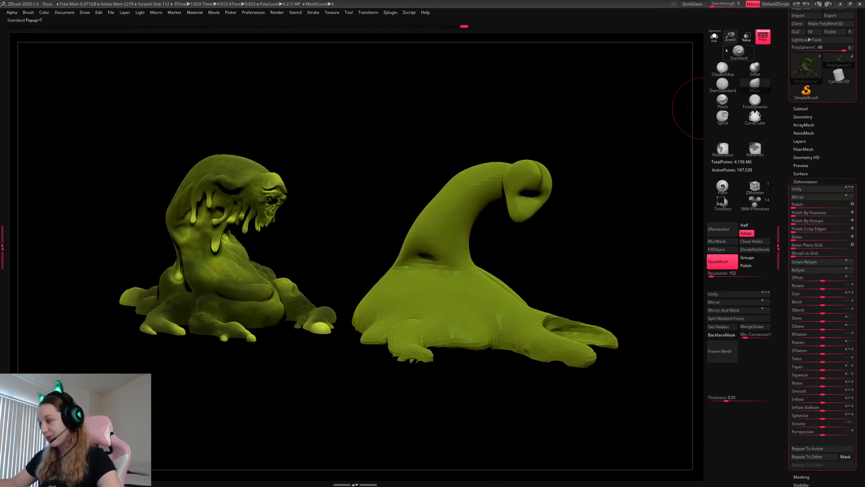
{"action": "left_click_drag", "start_coordinate": [730, 38], "coordinate": [731, 52]}
{"action": "left_click_drag", "start_coordinate": [667, 292], "coordinate": [618, 280], "text": "alt"}
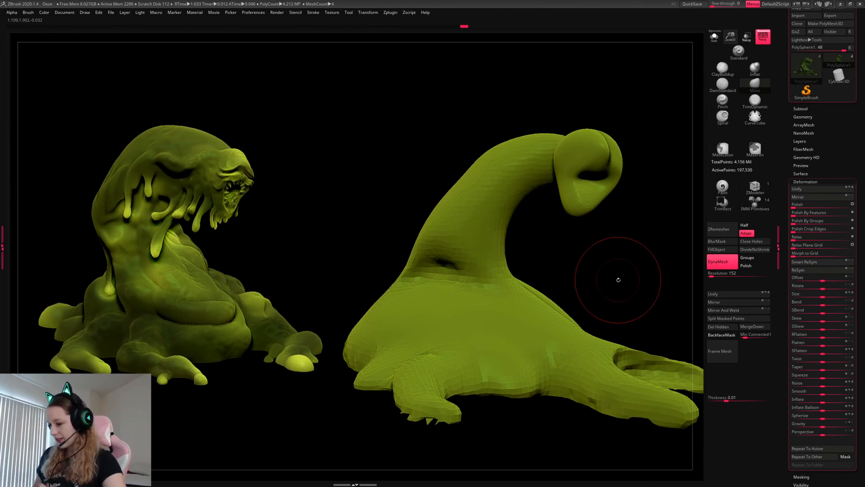
{"action": "left_click_drag", "start_coordinate": [558, 72], "coordinate": [577, 72]}
{"action": "key", "text": "shift+r"}
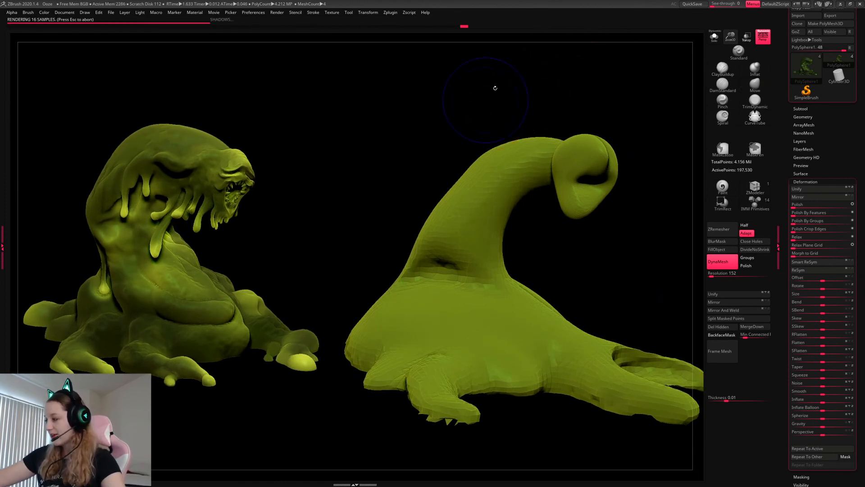